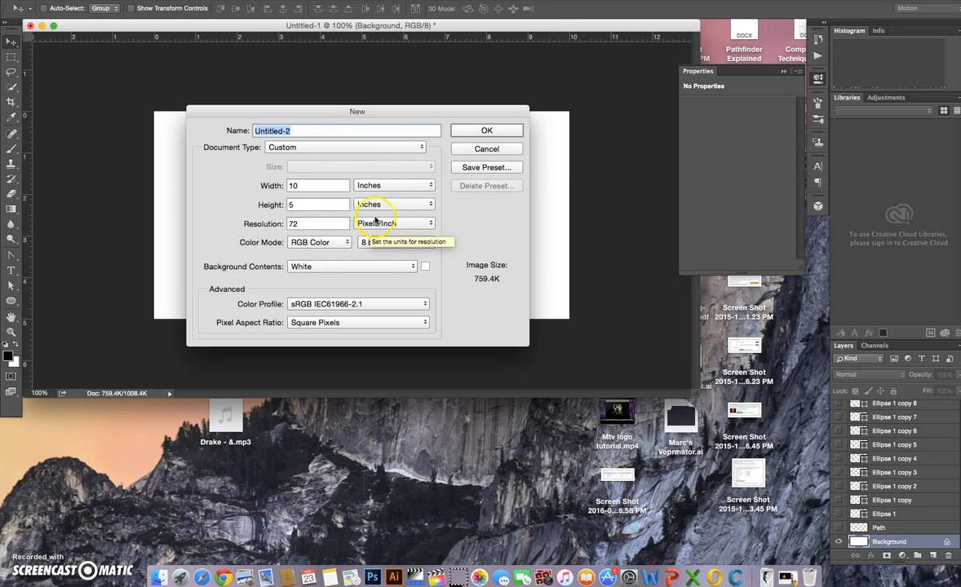
Create a new document named Bouncing Ball, 10 by 5 inches at 72 pixels/inch, in RGB with a white background.
type("Bouncing Ball")
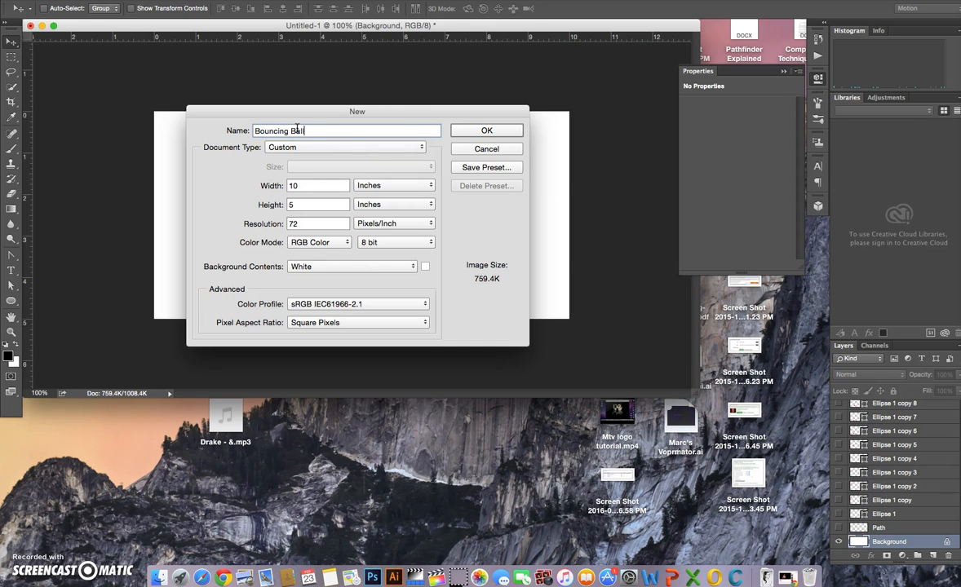
left_click(462, 131)
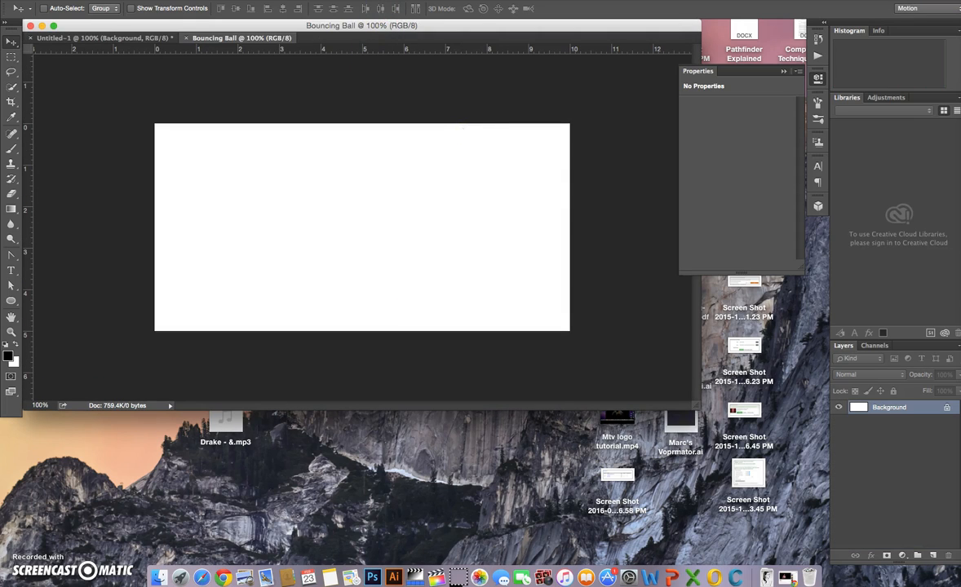
Show the Timeline and create a frame animation for the Bouncing Ball document.
left_click(367, 0)
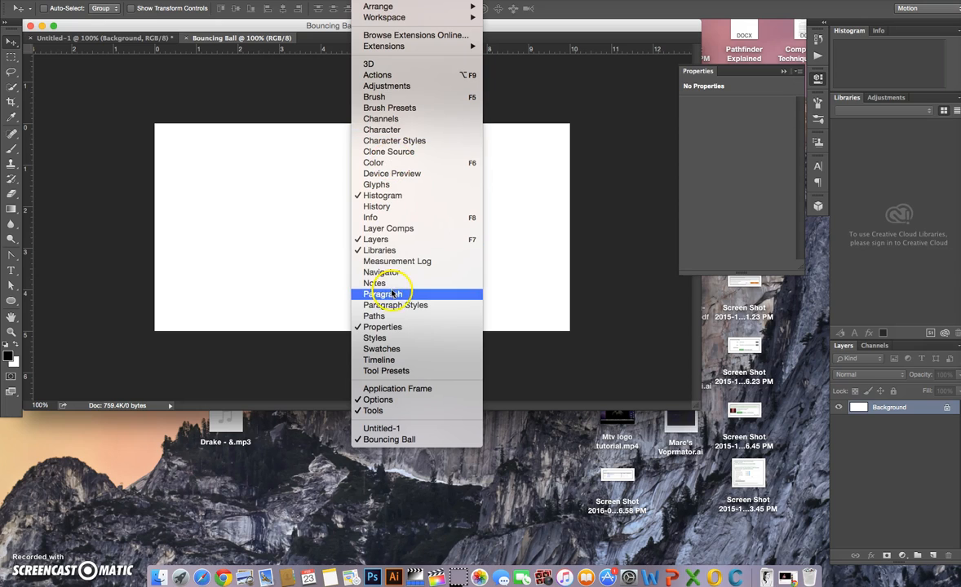
left_click(398, 364)
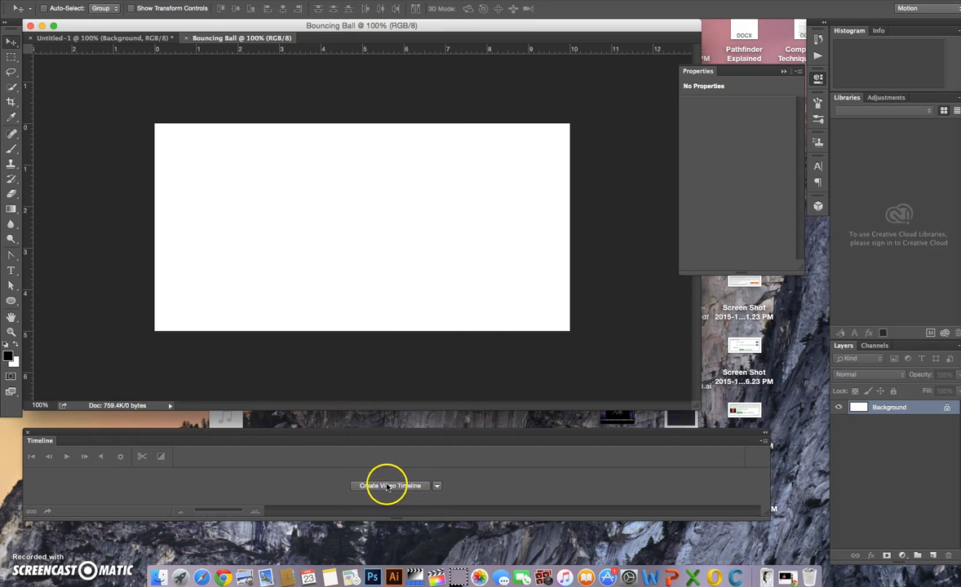
left_click(436, 487)
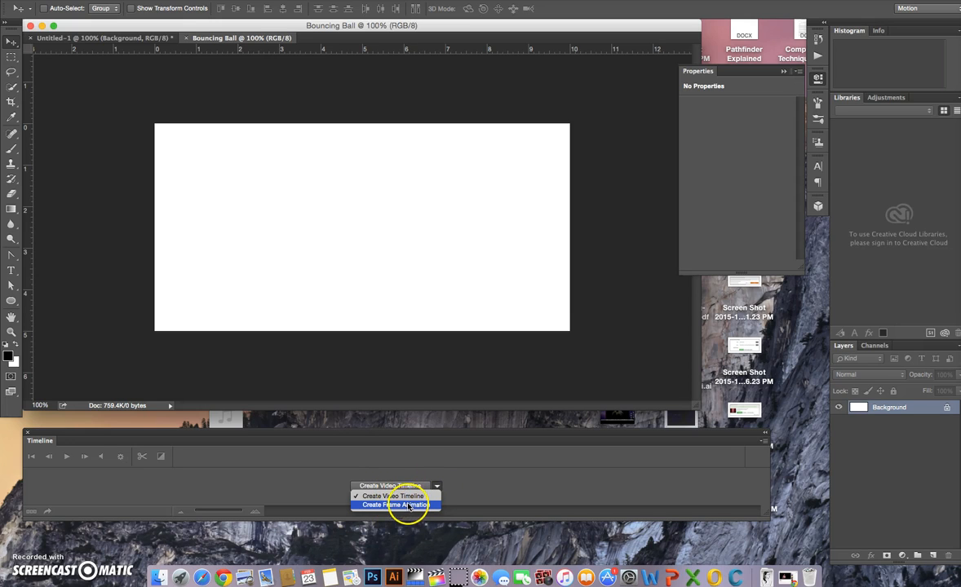
left_click(400, 506)
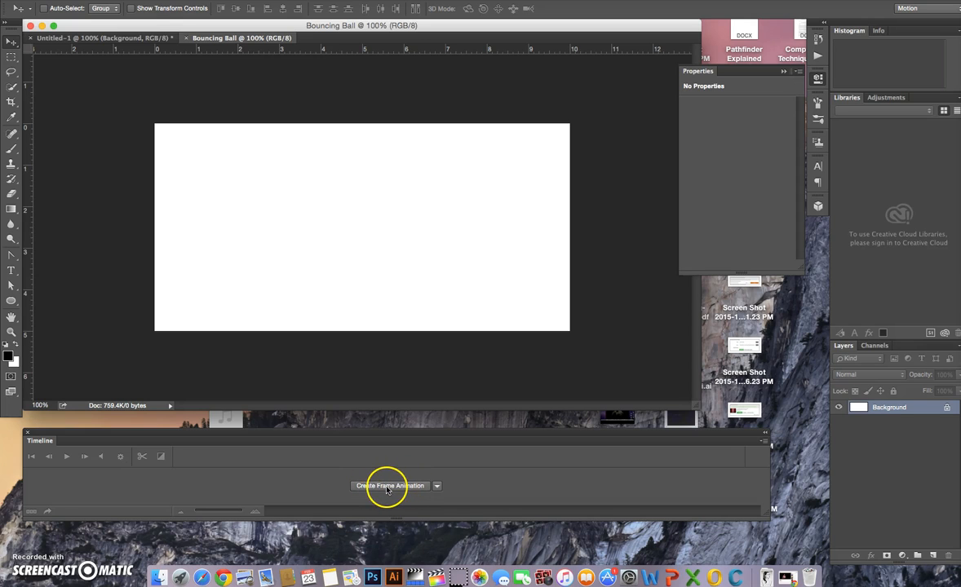
left_click(387, 488)
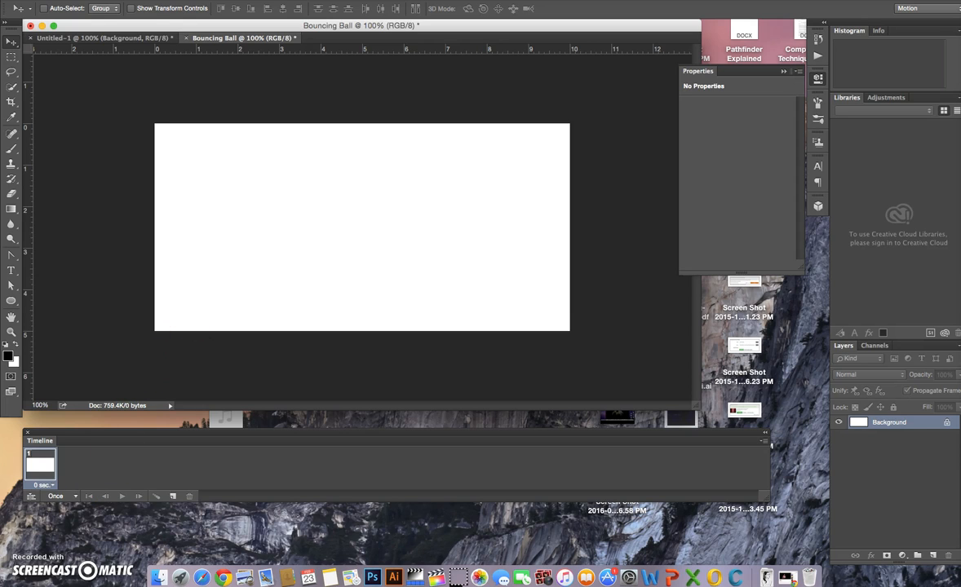
Turn on snapping for the document and check that the option is enabled.
left_click(336, 1)
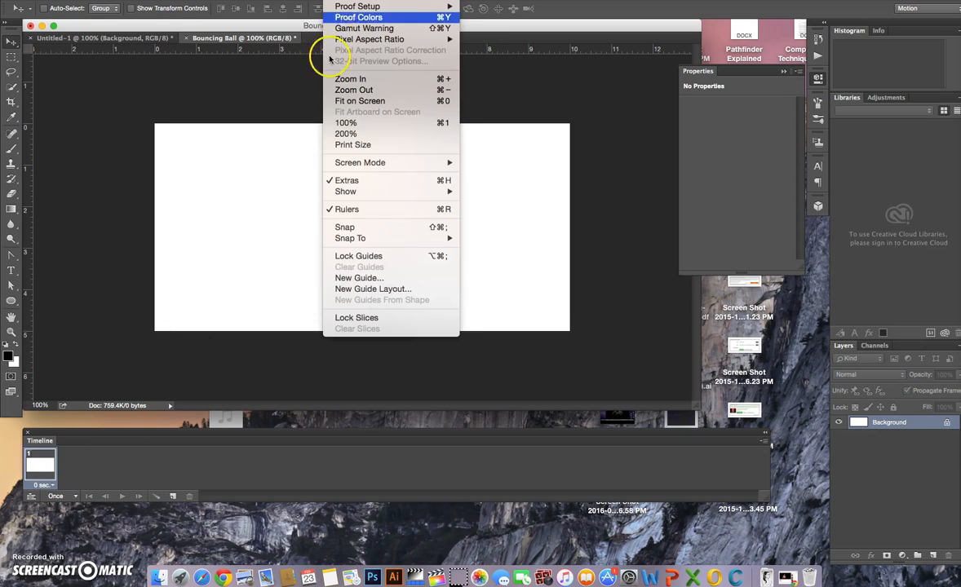
left_click(329, 228)
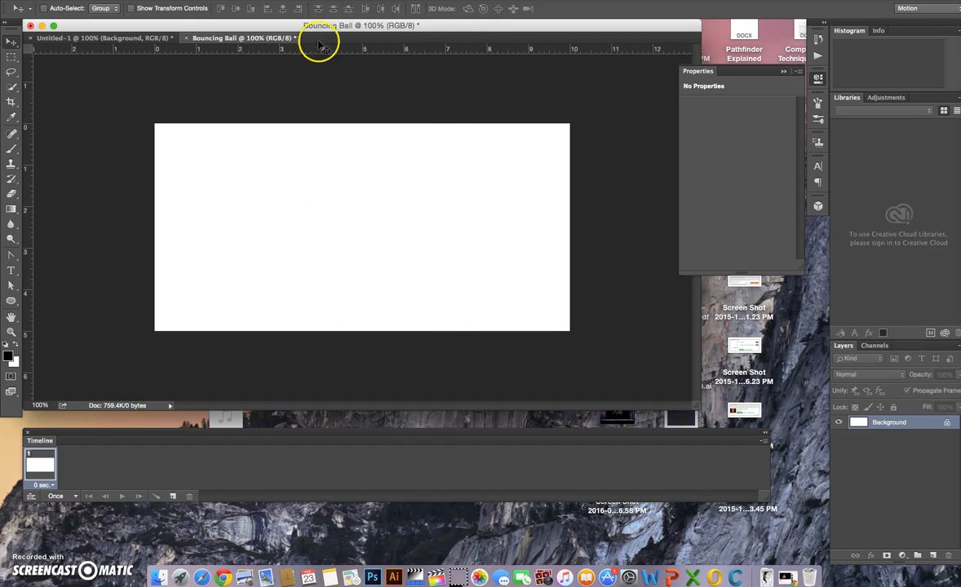
left_click(331, 0)
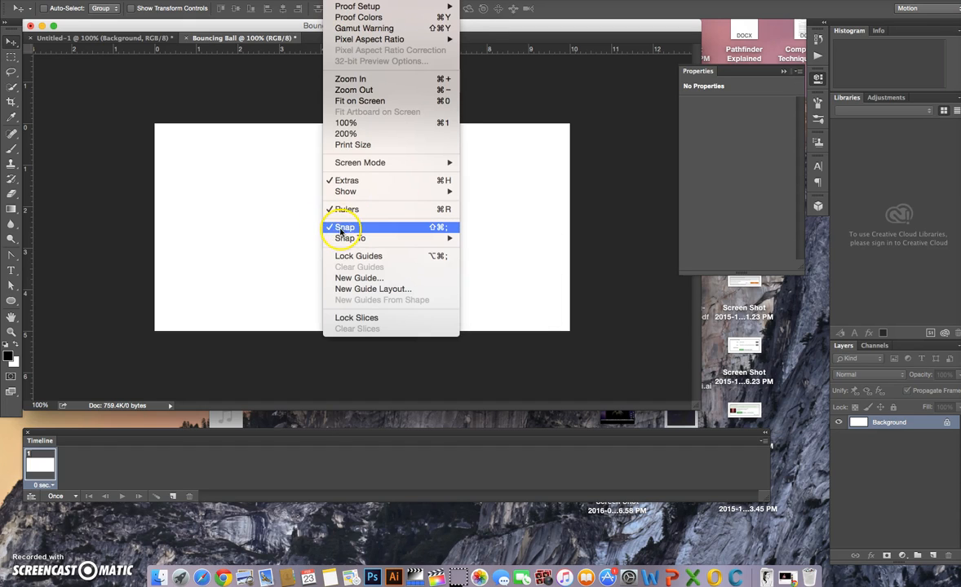
left_click(335, 1)
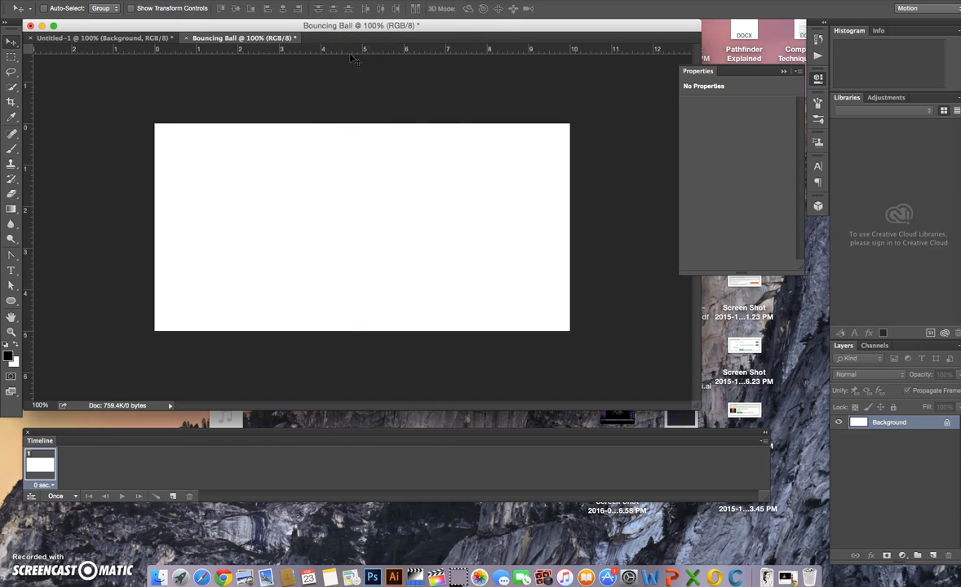
Add a new layer above the background and name it Path.
left_click(932, 556)
left_click(932, 556)
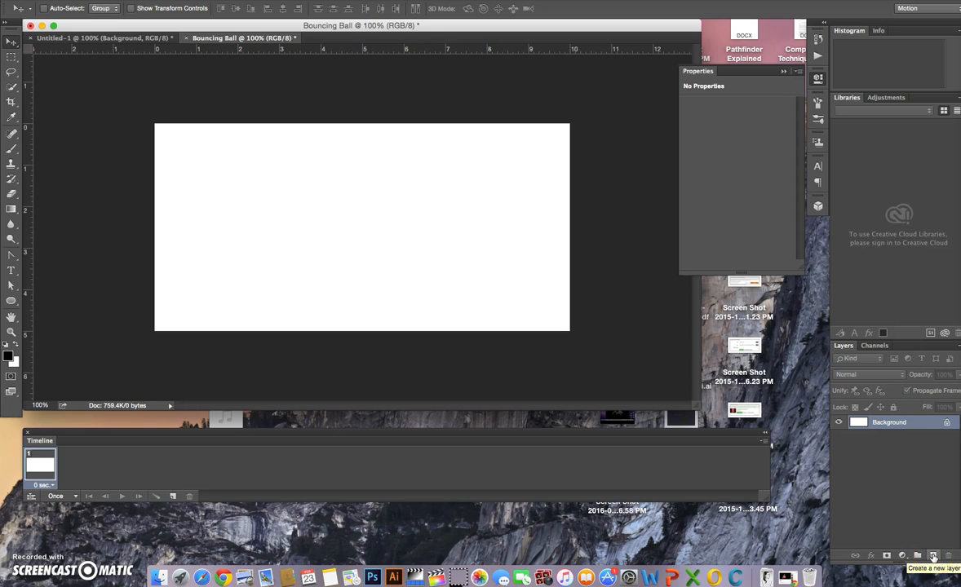
double_click(883, 421)
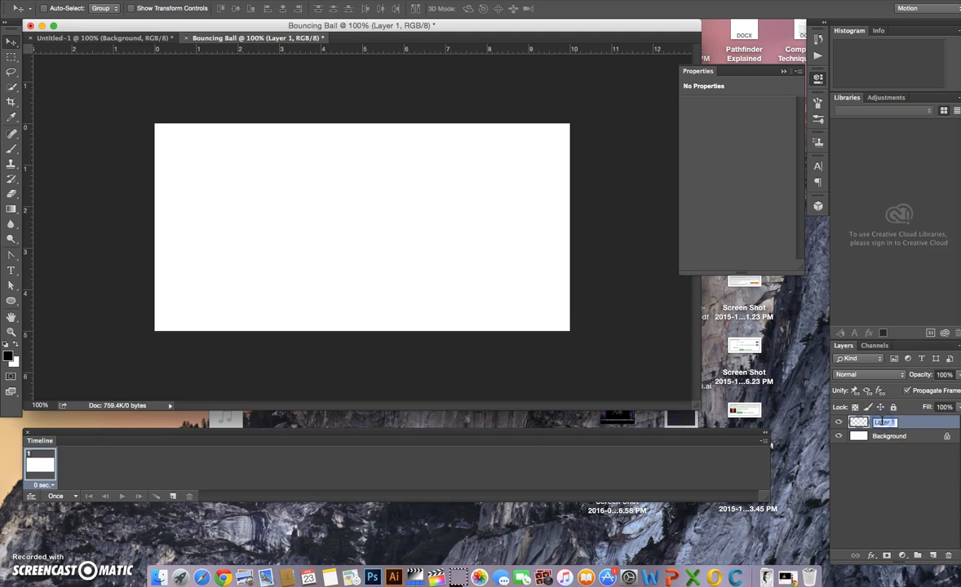
type("Ball")
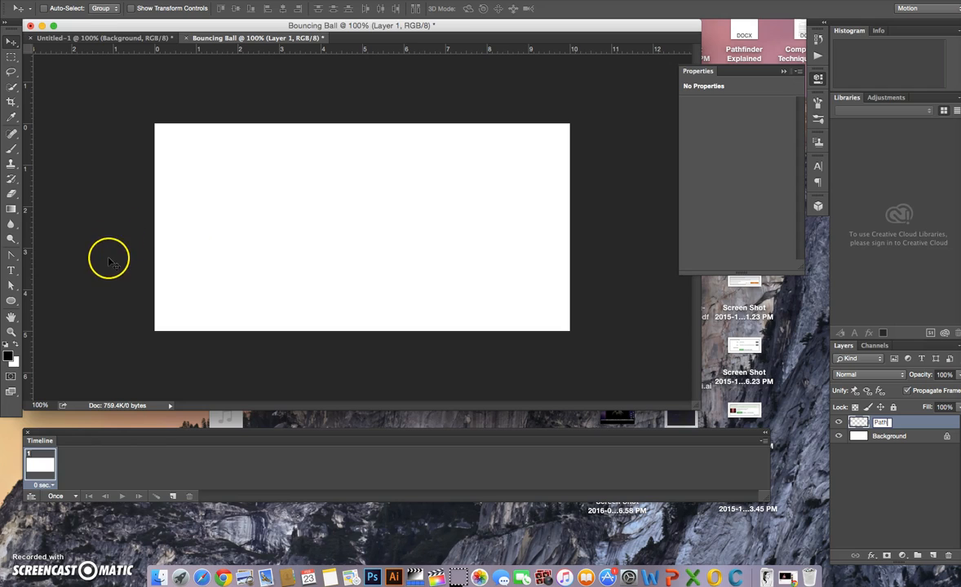
Create a three-sided polygon in Path mode on the canvas, 300 px wide with a matching height.
left_click(10, 301)
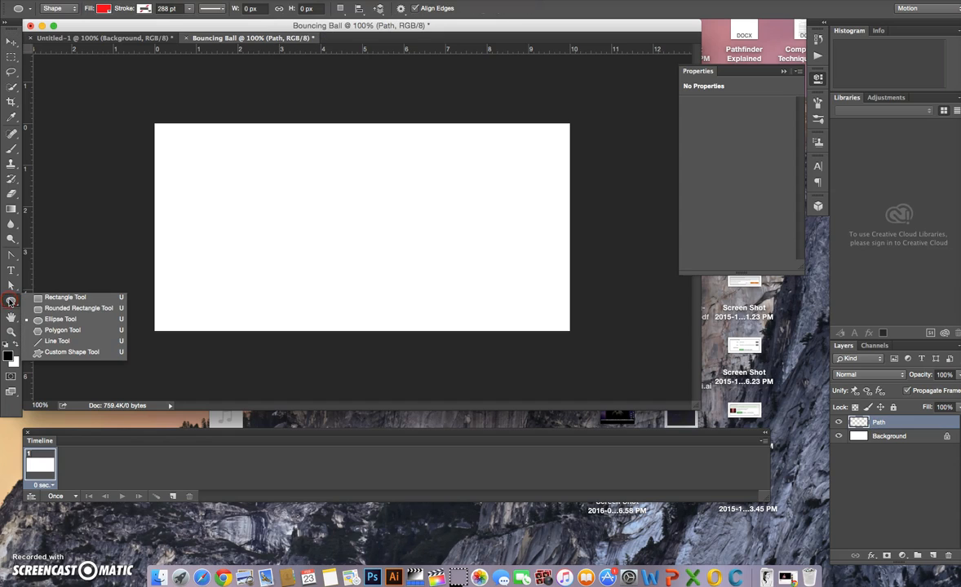
left_click(49, 331)
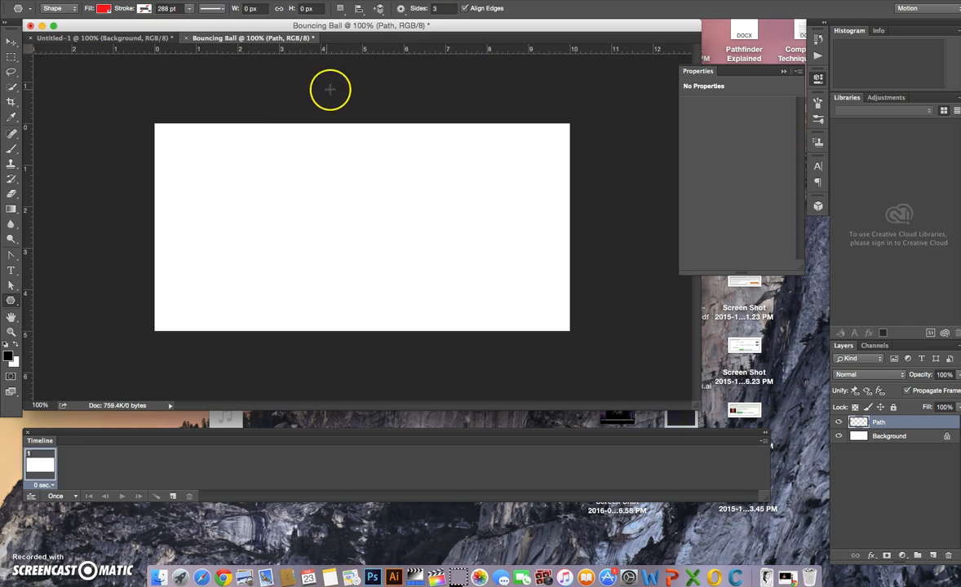
double_click(438, 8)
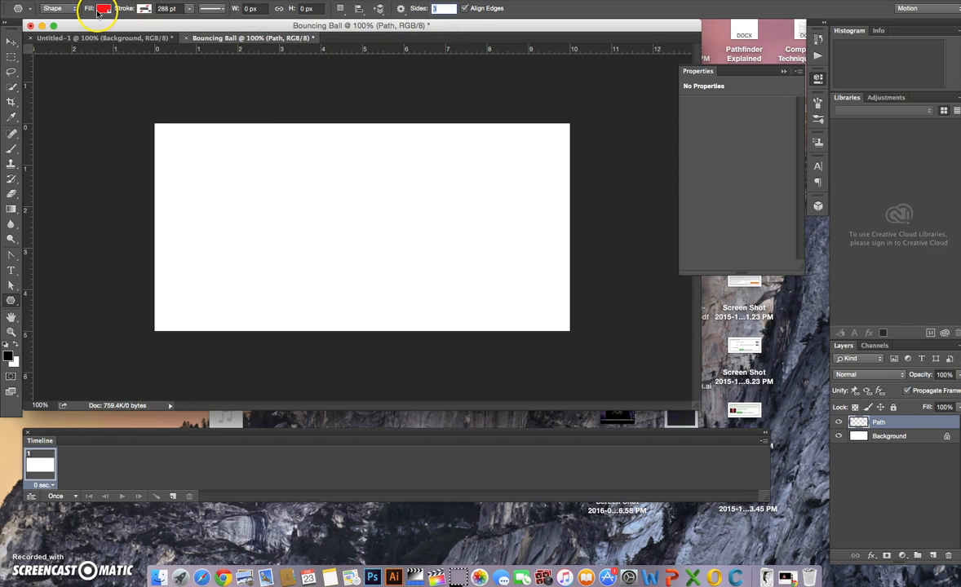
left_click(64, 8)
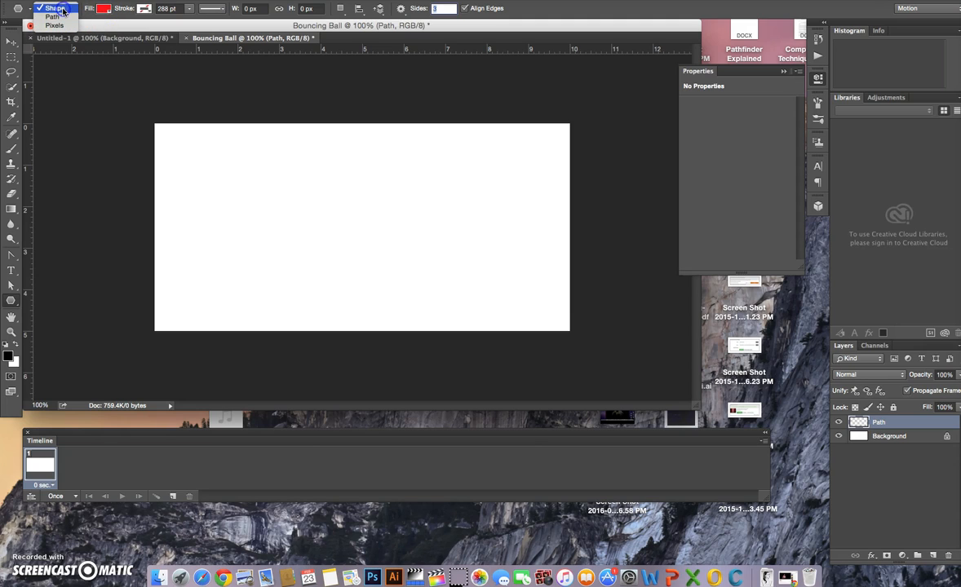
left_click(61, 17)
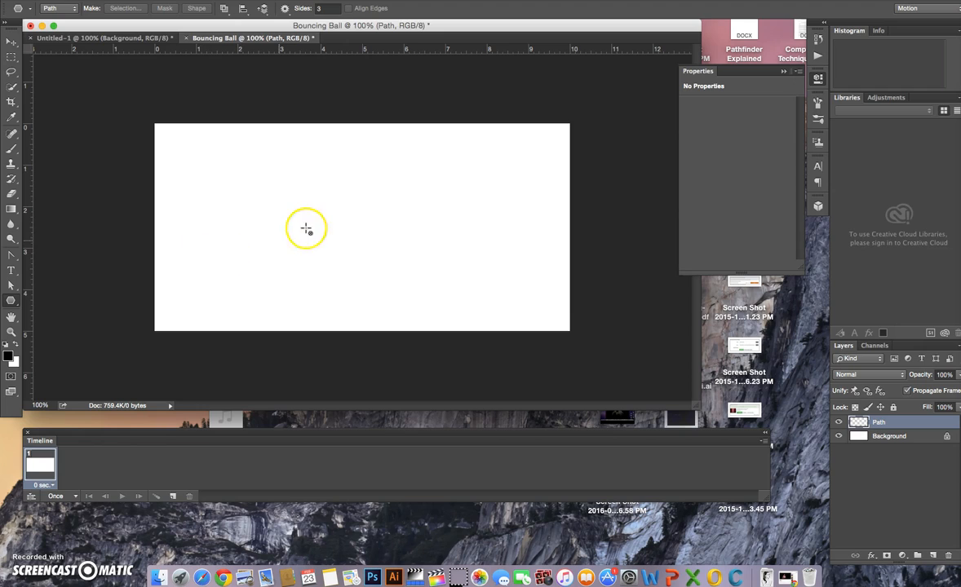
left_click(285, 208)
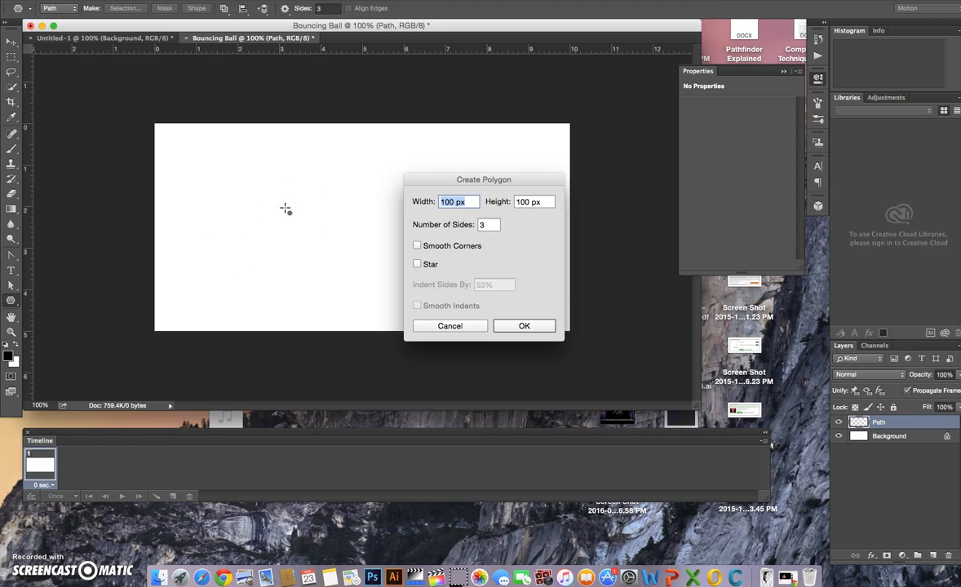
left_click(535, 209)
left_click(543, 204)
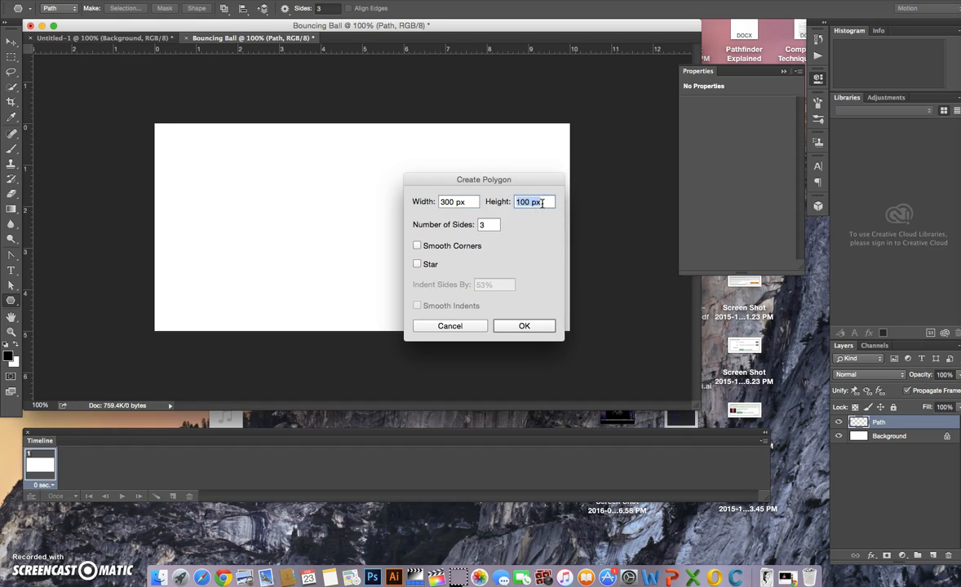
key("Return")
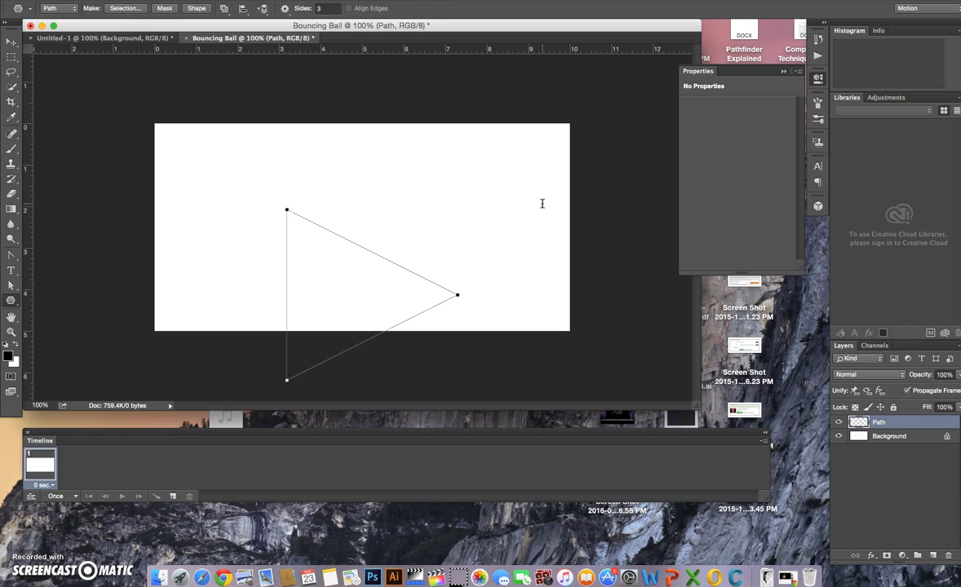
Rotate the triangle path -90° and move it so its apex sits on the canvas's left edge and its base on the bottom edge.
key("super+t")
left_click(517, 206)
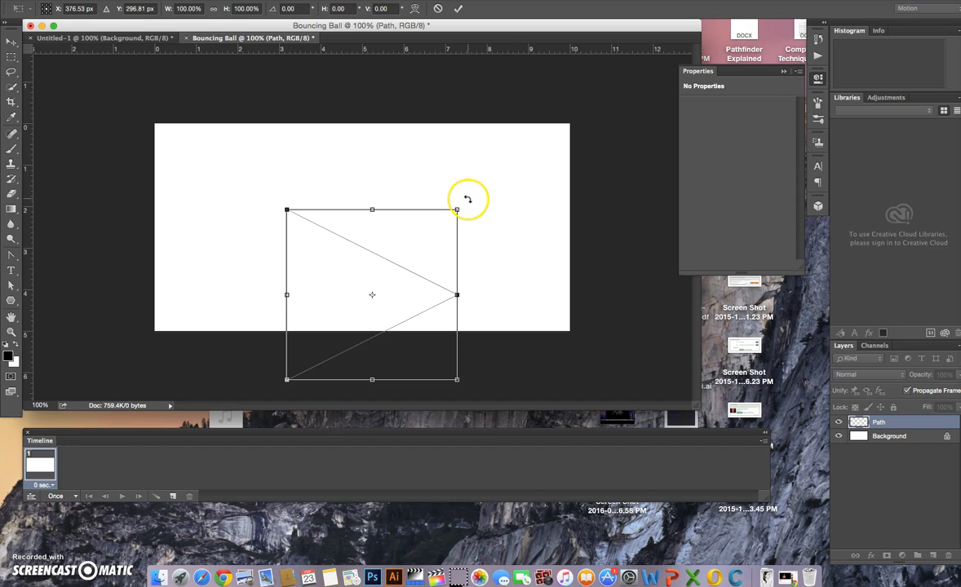
left_click_drag(467, 198, 268, 175)
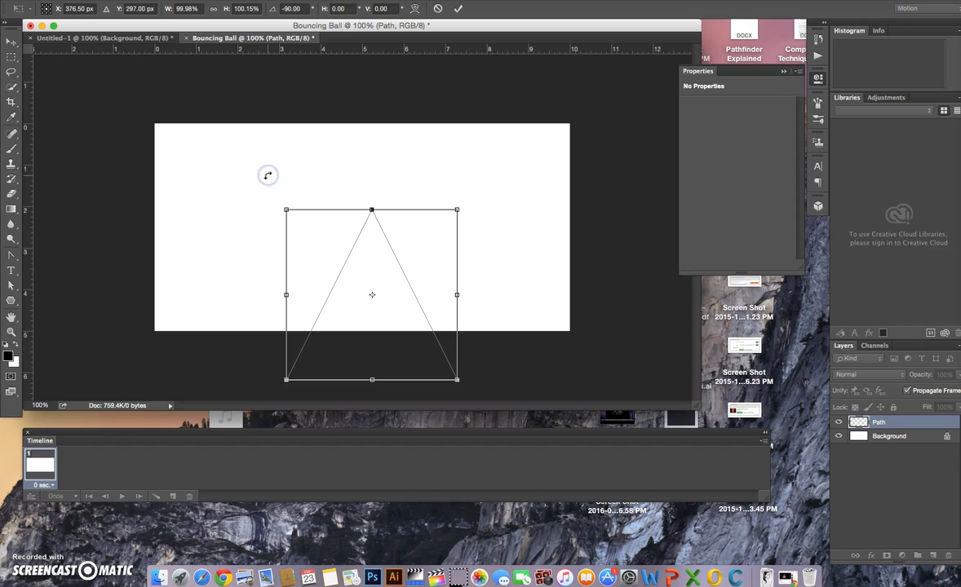
left_click_drag(381, 259, 168, 210)
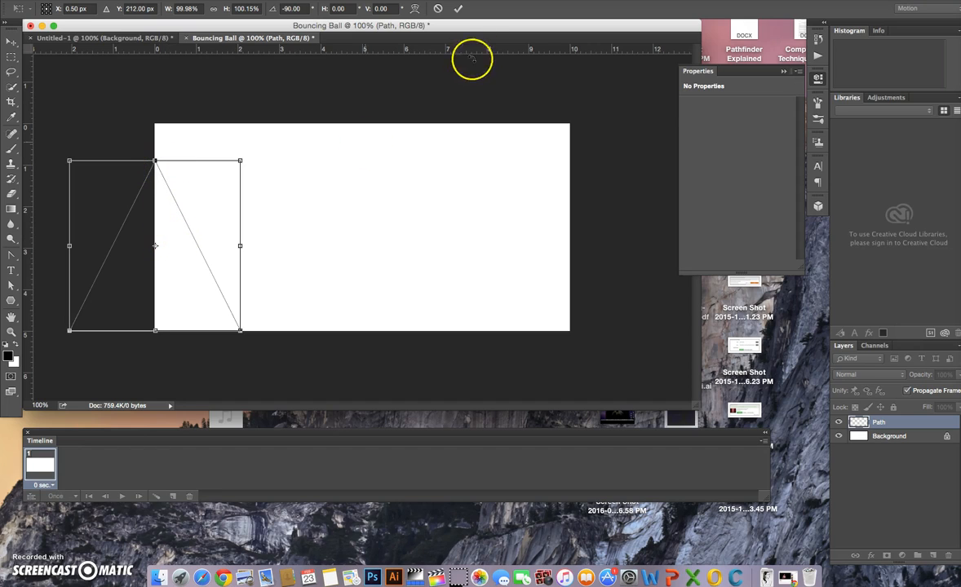
left_click(457, 8)
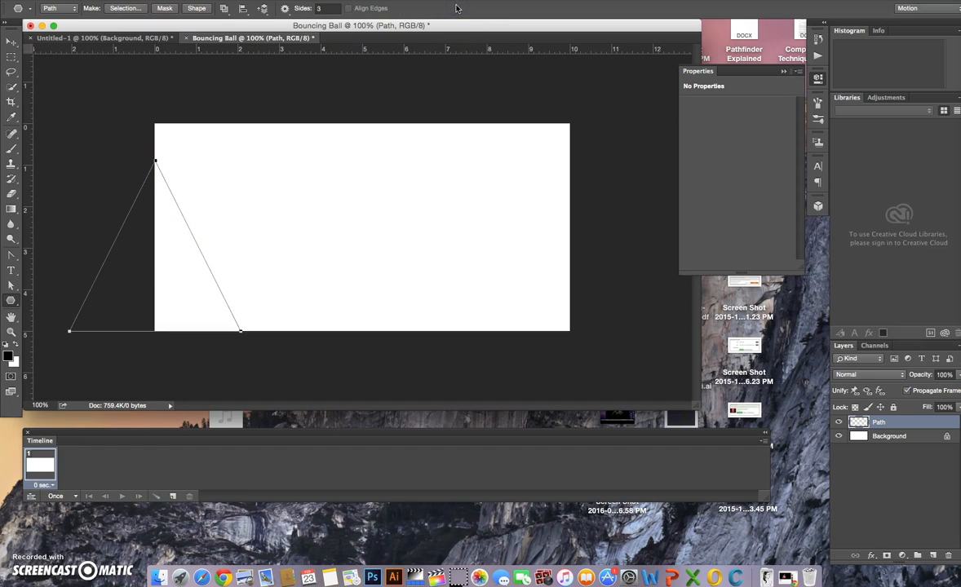
Convert the triangle's apex to a smooth point with horizontal handles so its two sides form a rounded arch.
left_click_drag(11, 256, 54, 253)
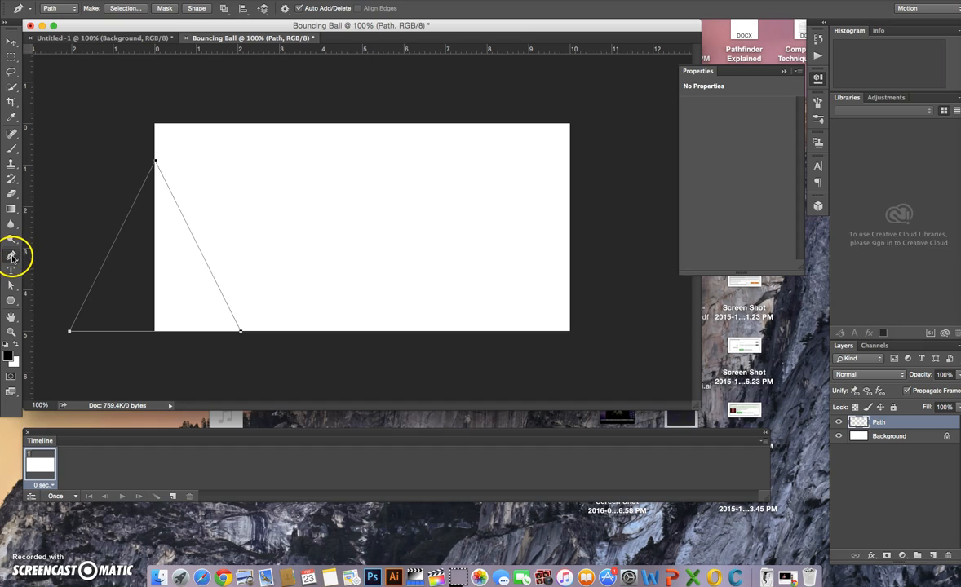
left_click(11, 257)
left_click(55, 297)
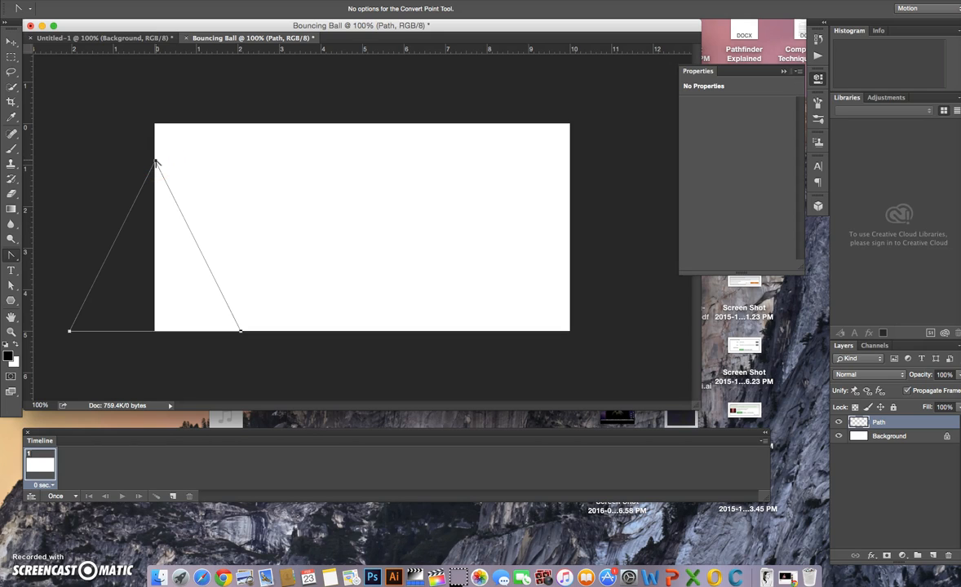
left_click_drag(155, 161, 215, 162)
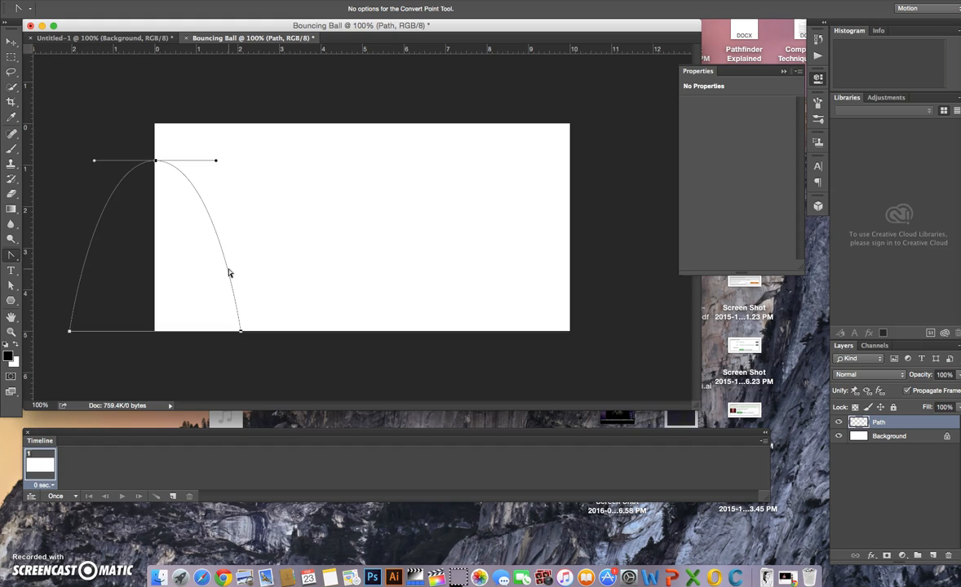
Duplicate the arch path twice to the right, placing the three arches end to end along the canvas's bottom edge.
left_click_drag(229, 271, 399, 267)
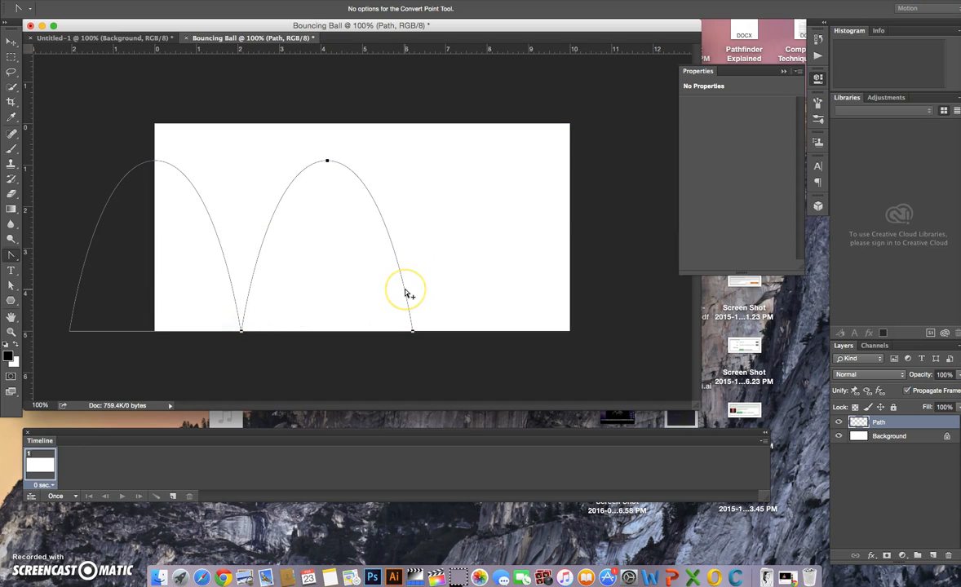
left_click_drag(408, 294, 576, 287)
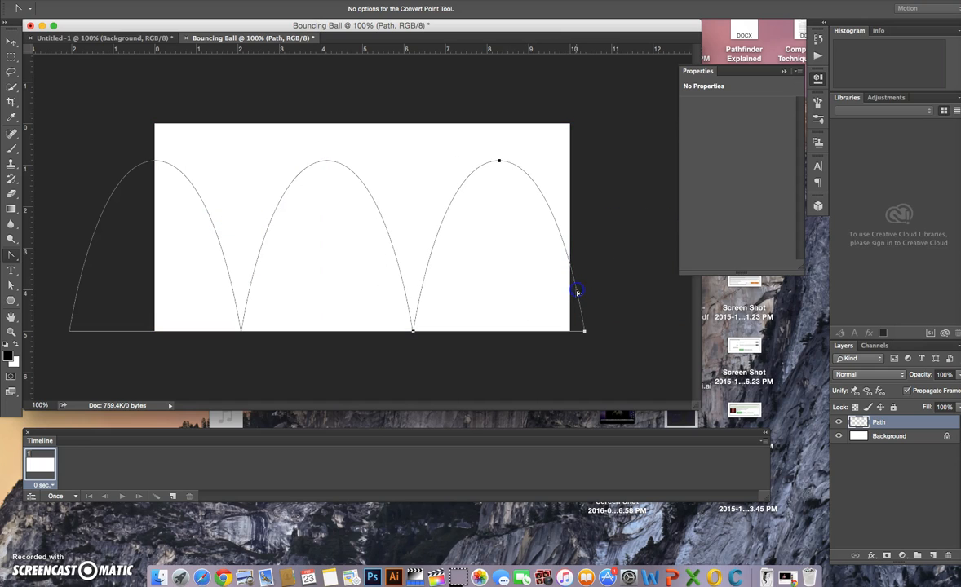
Scale the third arch's height down to about 37%, keeping its base on the canvas's bottom edge.
key("super+t")
left_click(499, 162)
left_click_drag(498, 161, 501, 269)
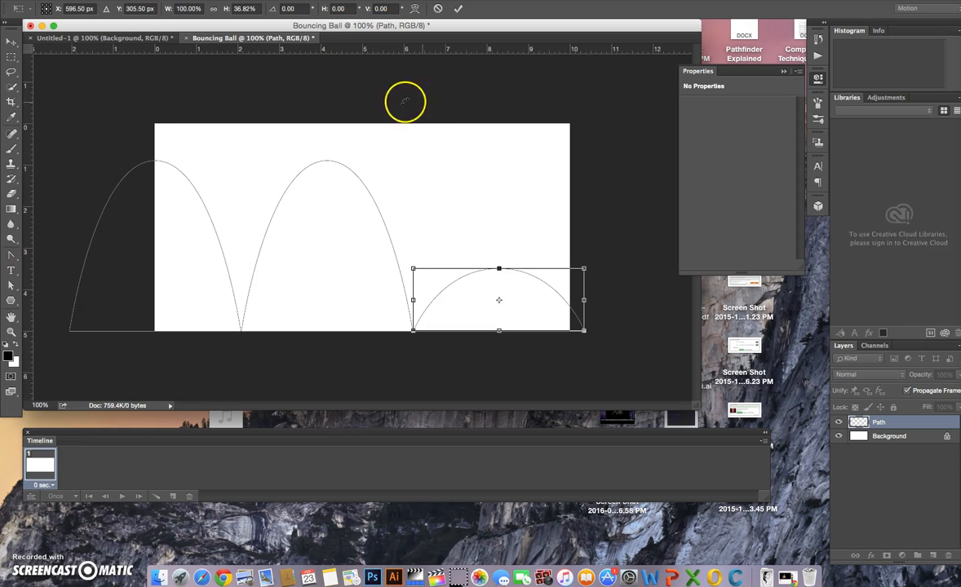
left_click(457, 8)
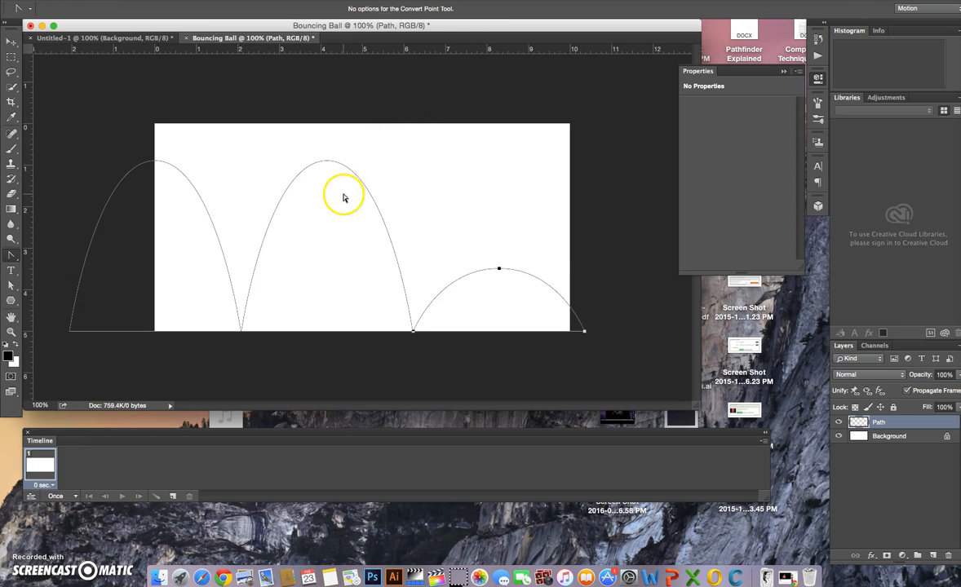
Scale the middle arch's height down to about 61%, keeping its base on the canvas's bottom edge.
left_click(330, 162)
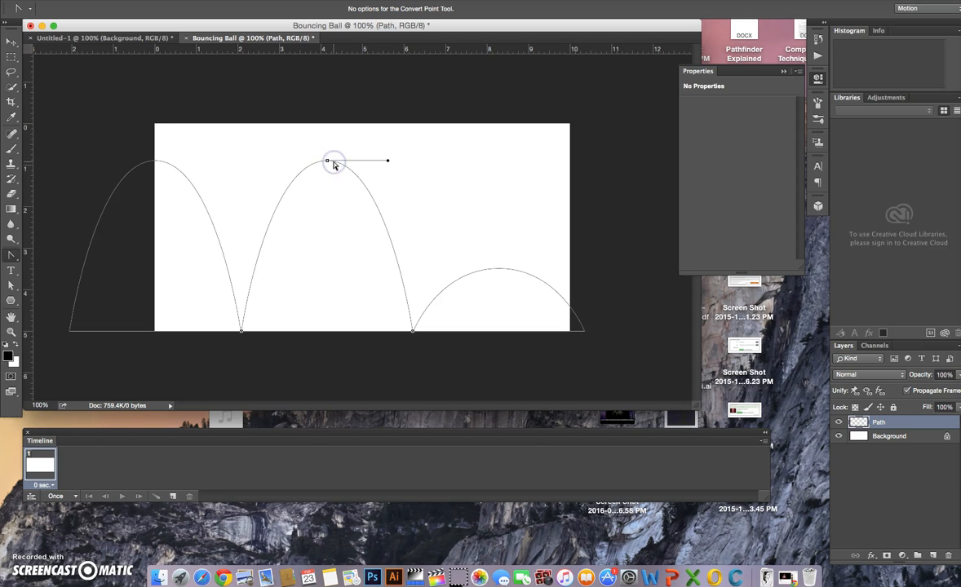
key("super+t")
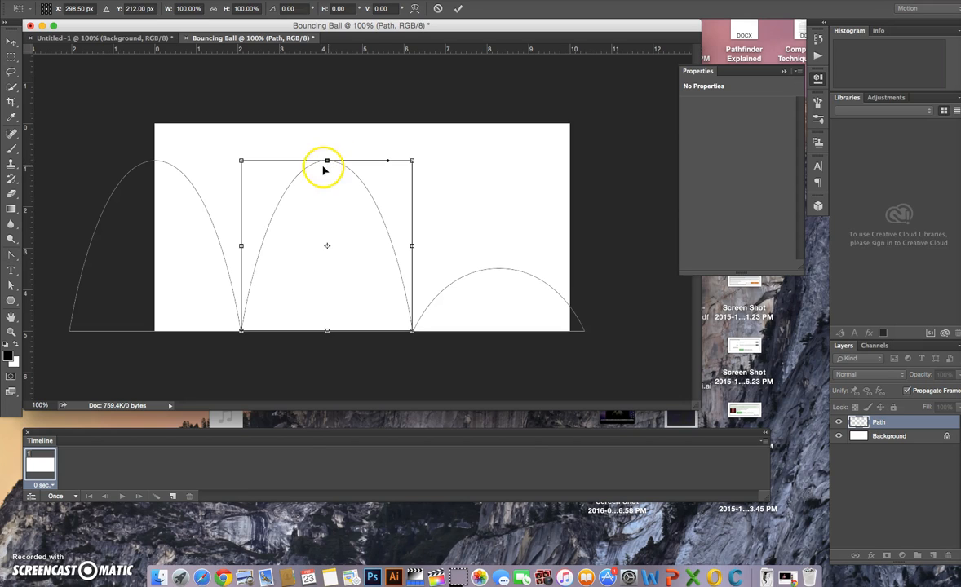
left_click_drag(327, 160, 330, 227)
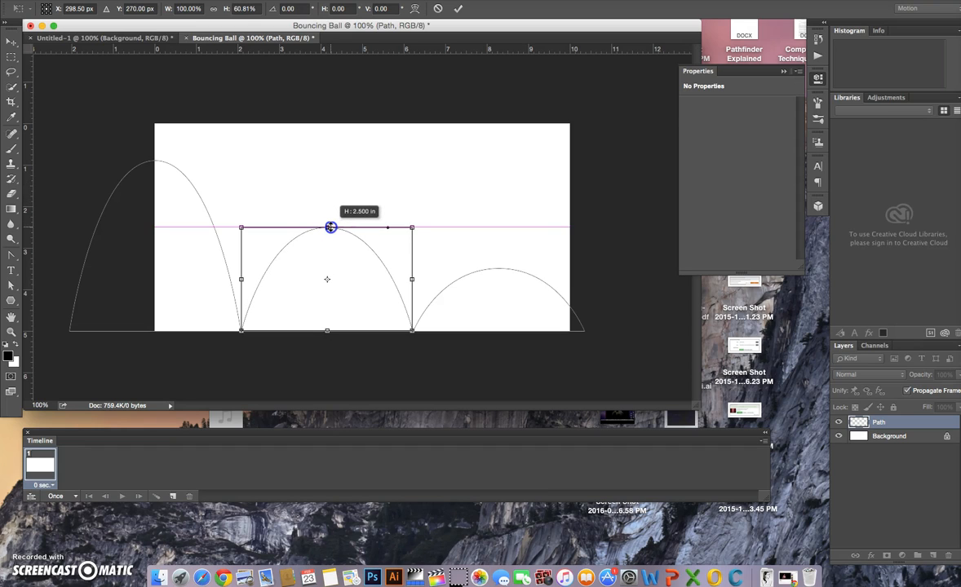
left_click_drag(330, 227, 330, 227)
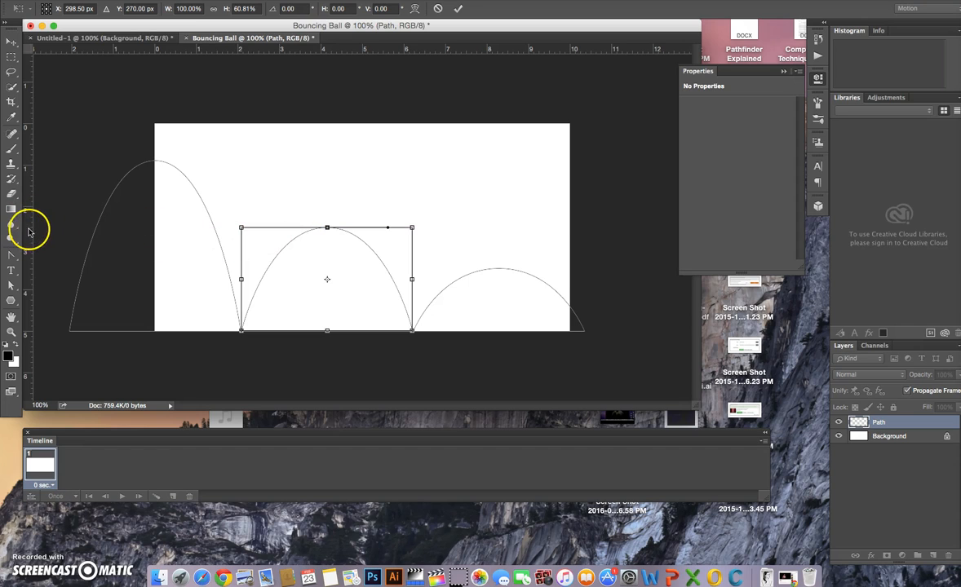
left_click(459, 10)
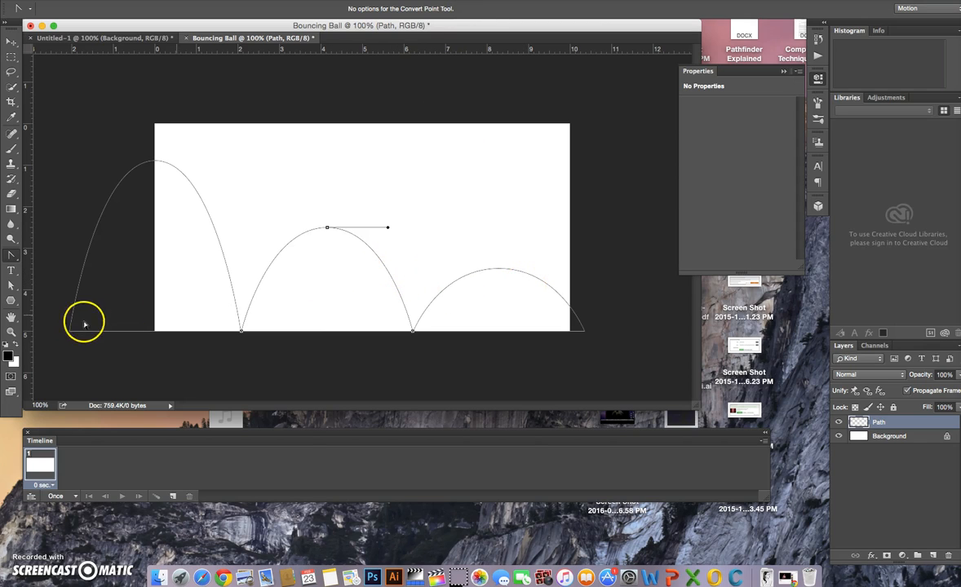
Set up a black Brush with a size of 2 px and 100% hardness.
left_click(9, 356)
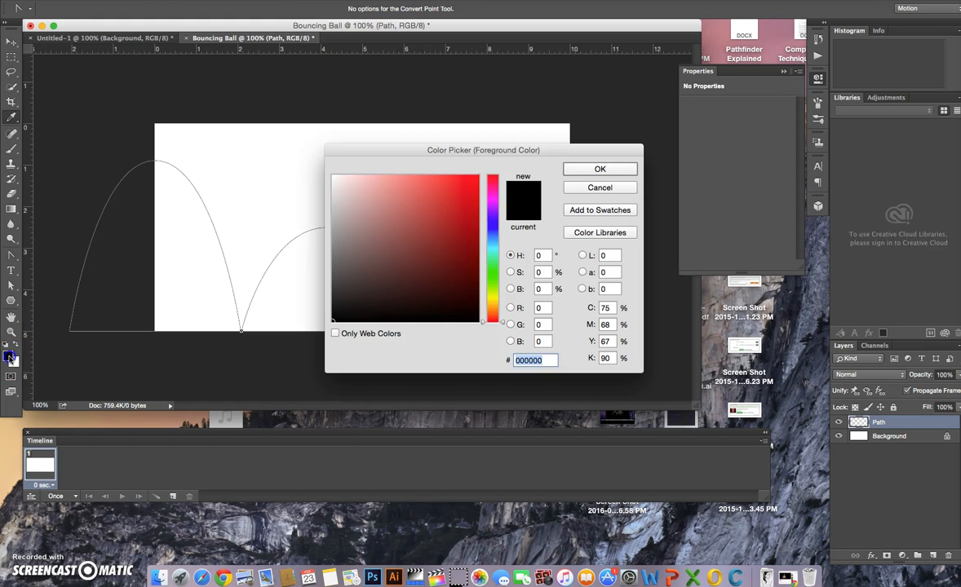
left_click(599, 189)
left_click(11, 150)
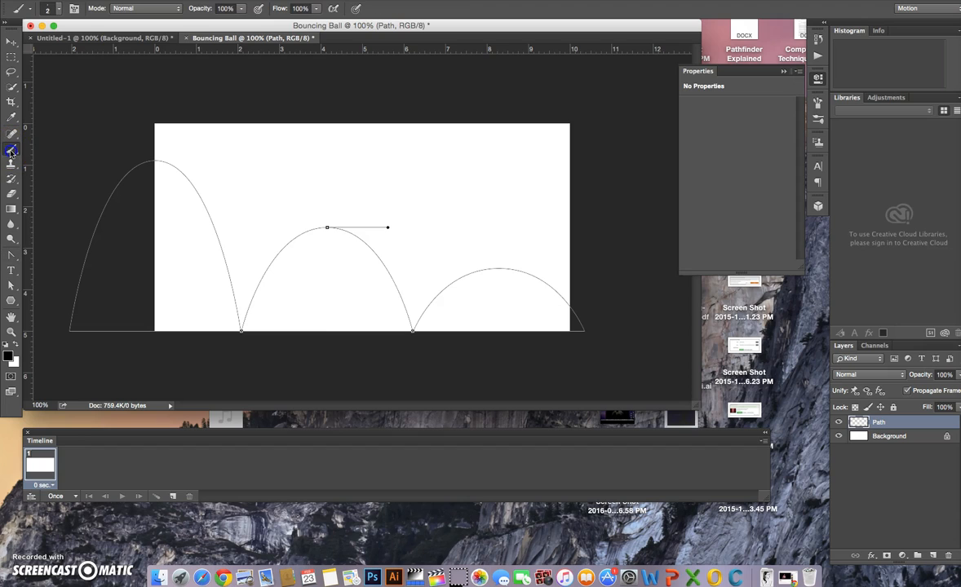
left_click(61, 11)
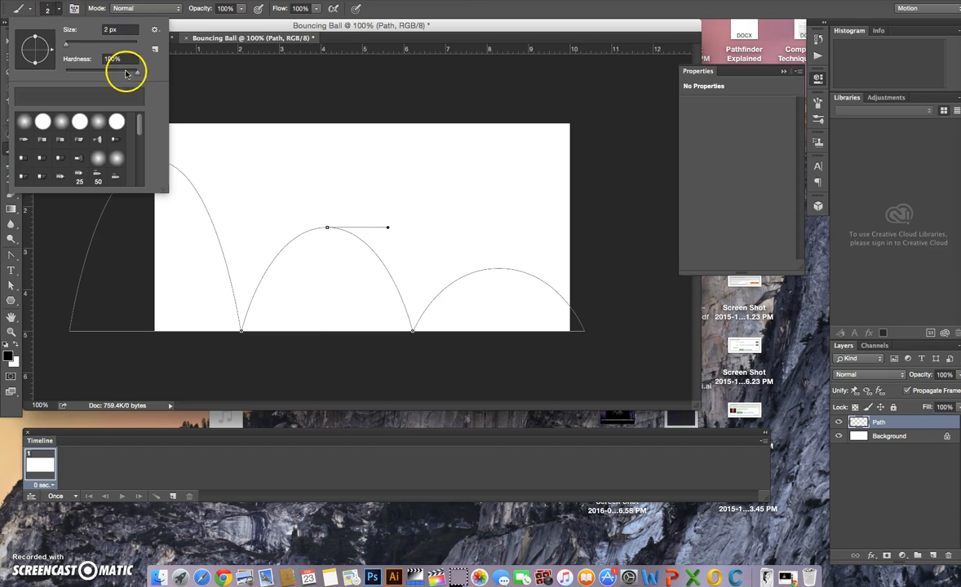
left_click_drag(139, 76, 165, 75)
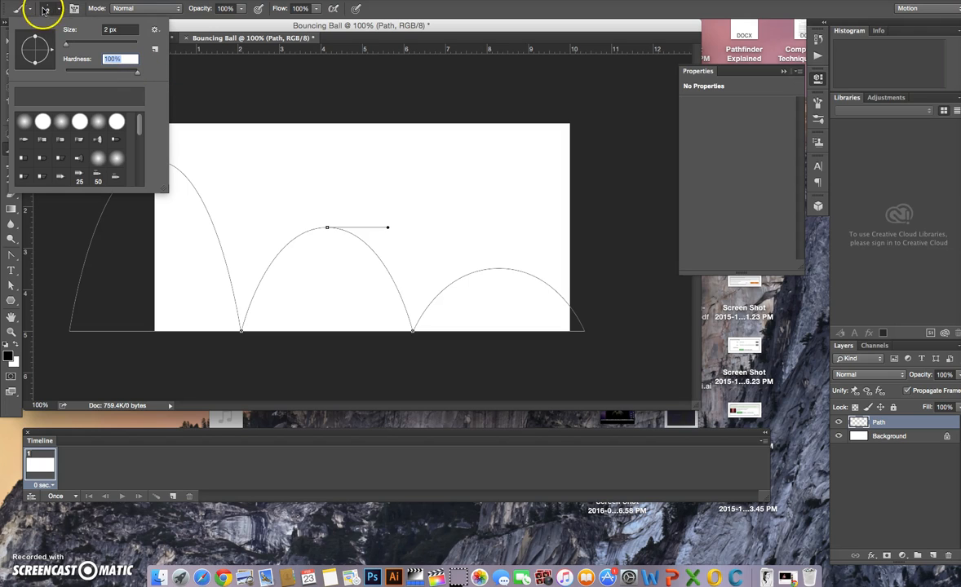
left_click(47, 11)
left_click(47, 11)
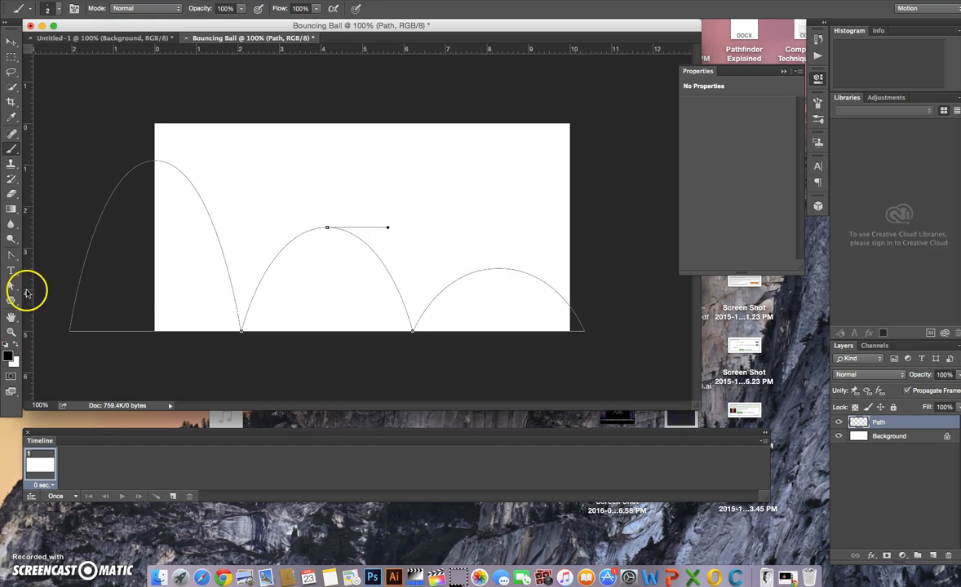
Stroke all three arch paths with the Brush without simulated pressure, and delete the paths.
left_click(11, 286)
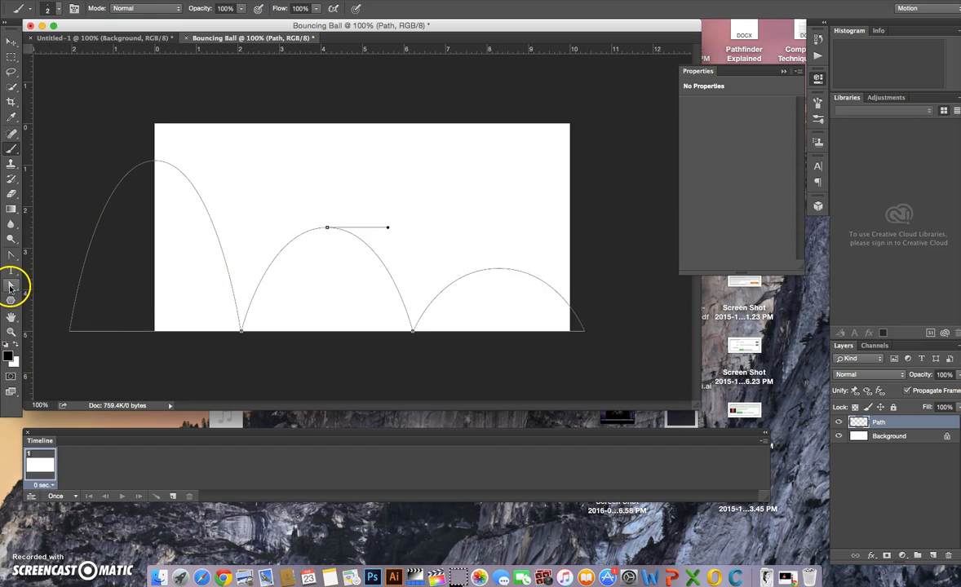
mouse_move(59, 230)
left_mouse_down()
mouse_move(113, 253)
mouse_move(592, 302)
left_mouse_up()
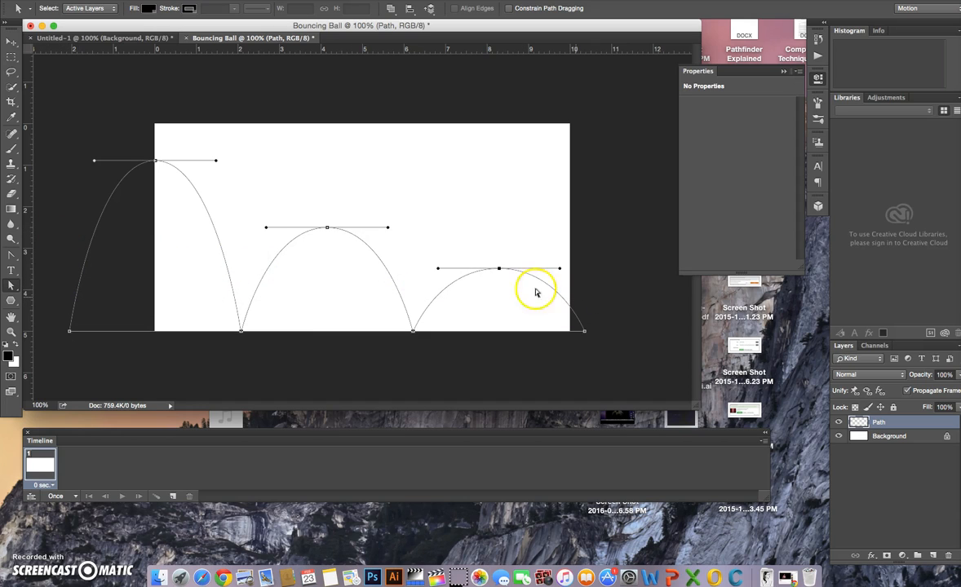
right_click(446, 284)
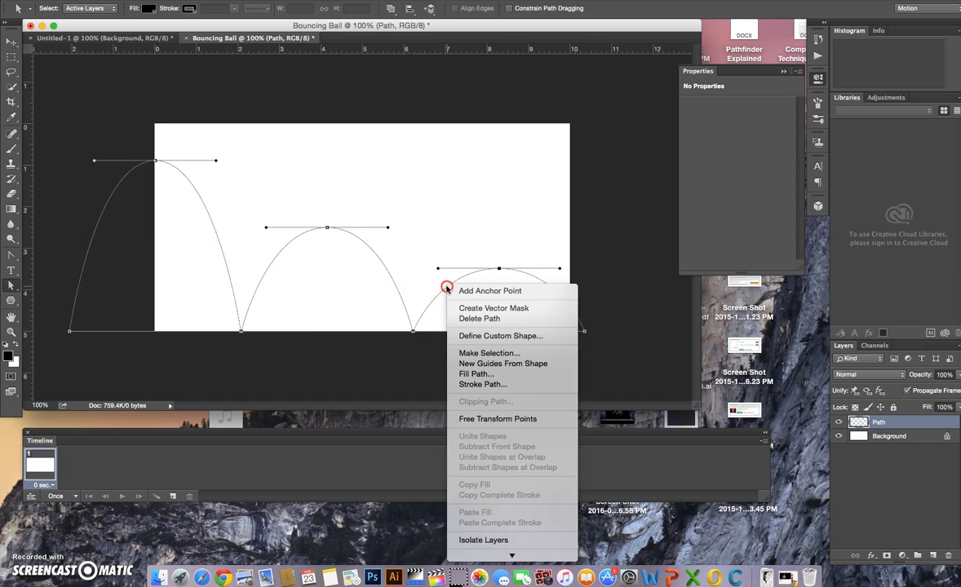
left_click(480, 385)
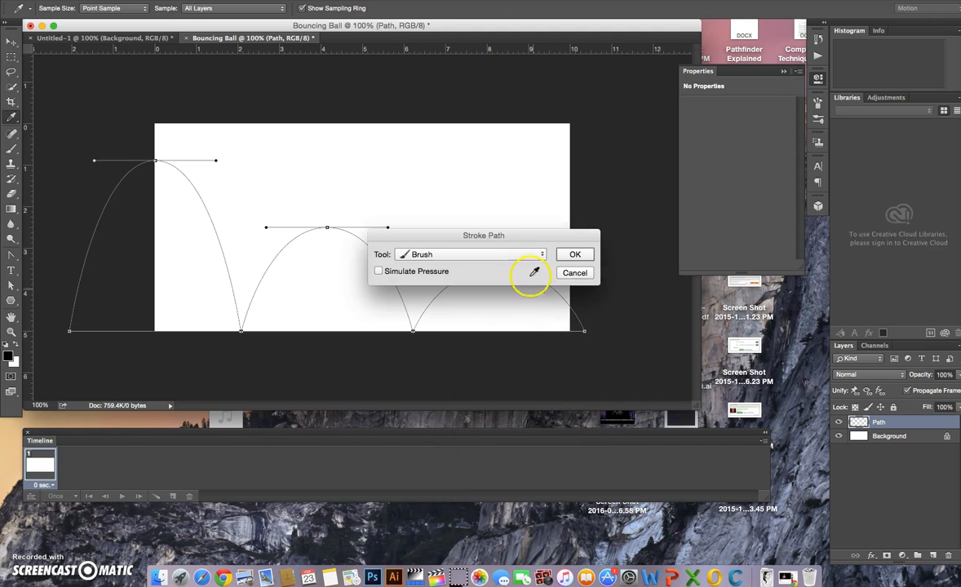
left_click(576, 256)
key("a")
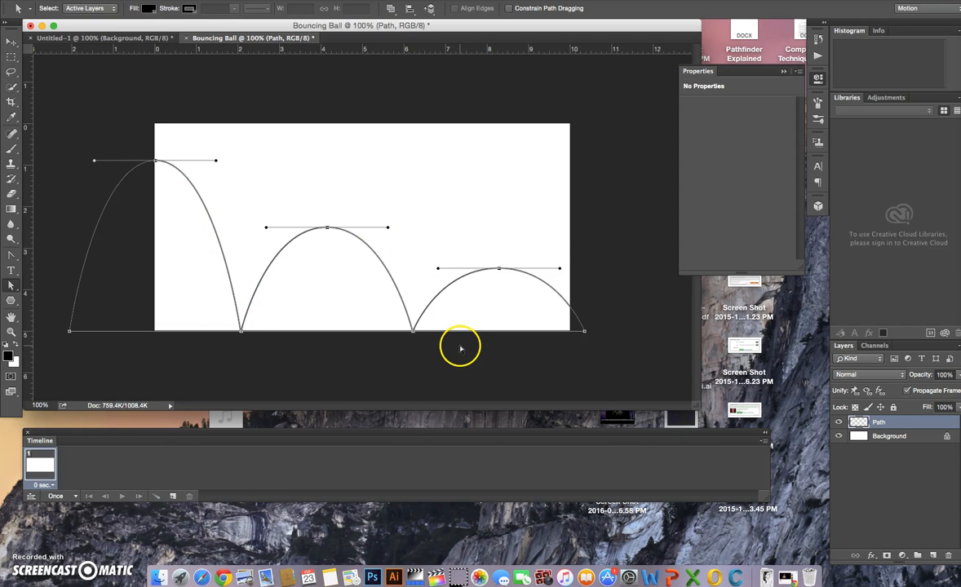
right_click(261, 283)
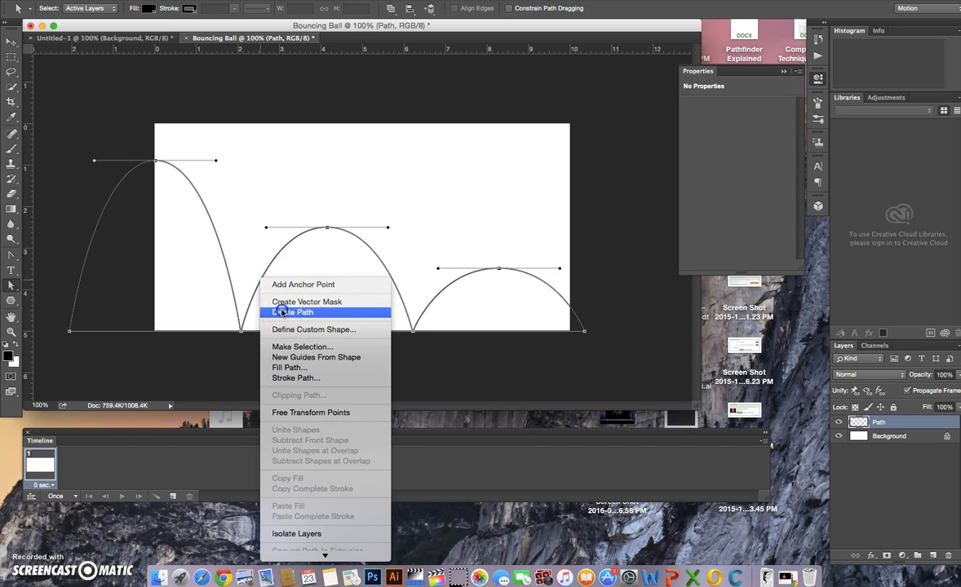
left_click(282, 312)
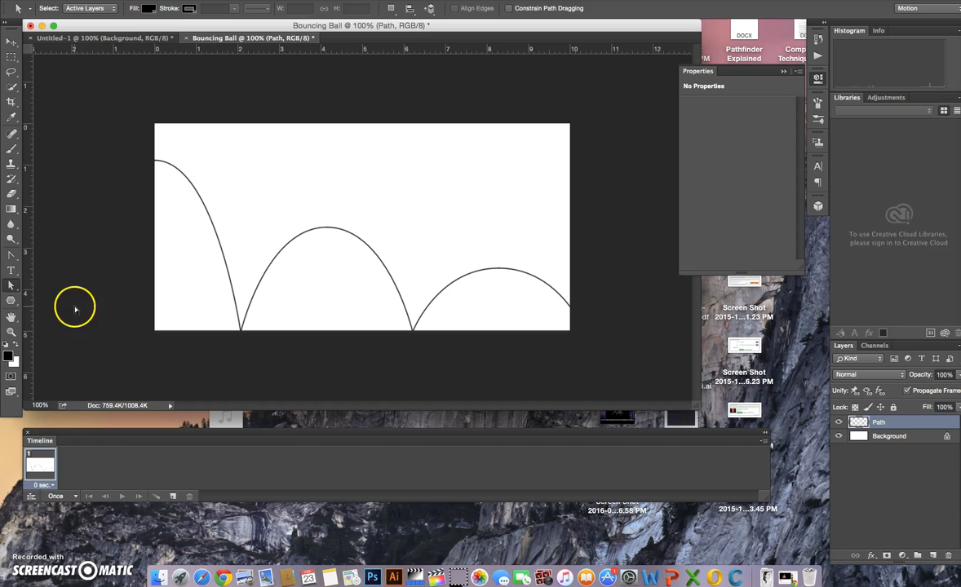
Set the Ellipse tool to create a shape with a red fill and no stroke.
left_click(9, 302)
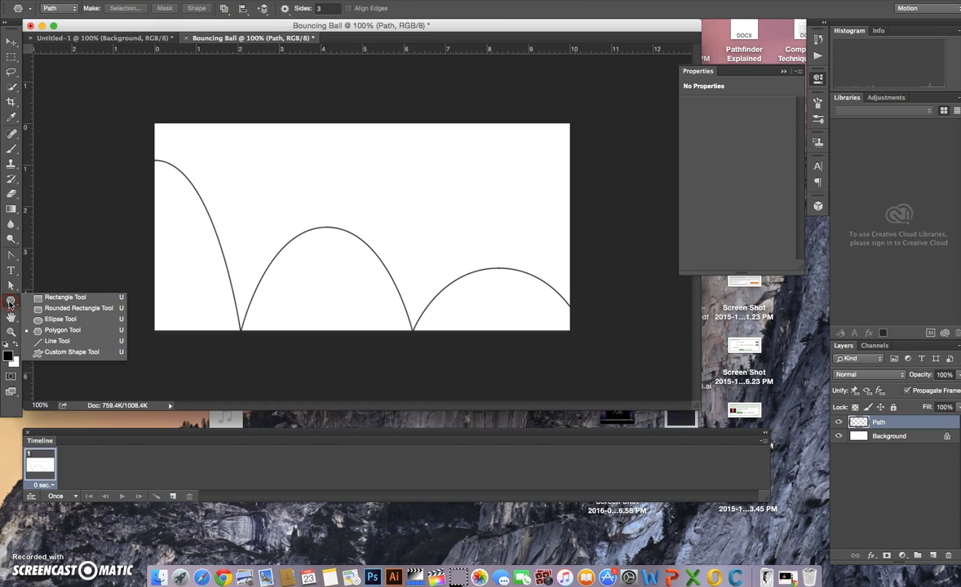
left_click(62, 321)
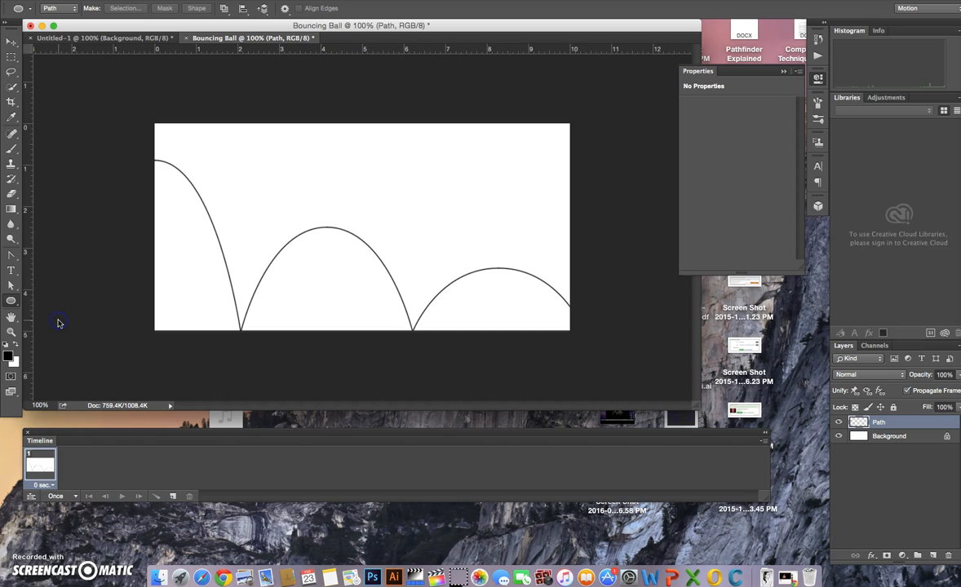
left_click(68, 9)
left_click(54, 2)
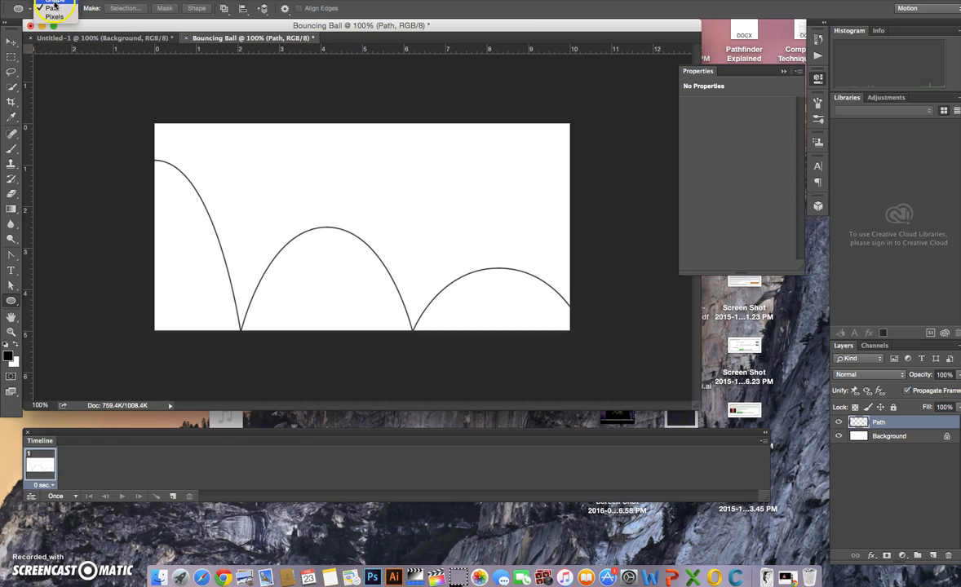
left_click(105, 13)
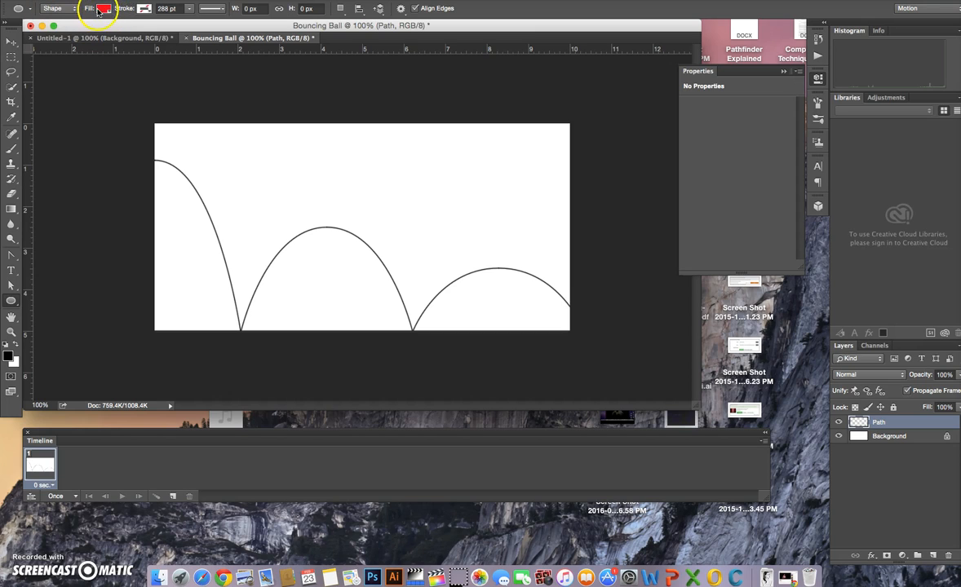
left_click(146, 9)
left_click(94, 31)
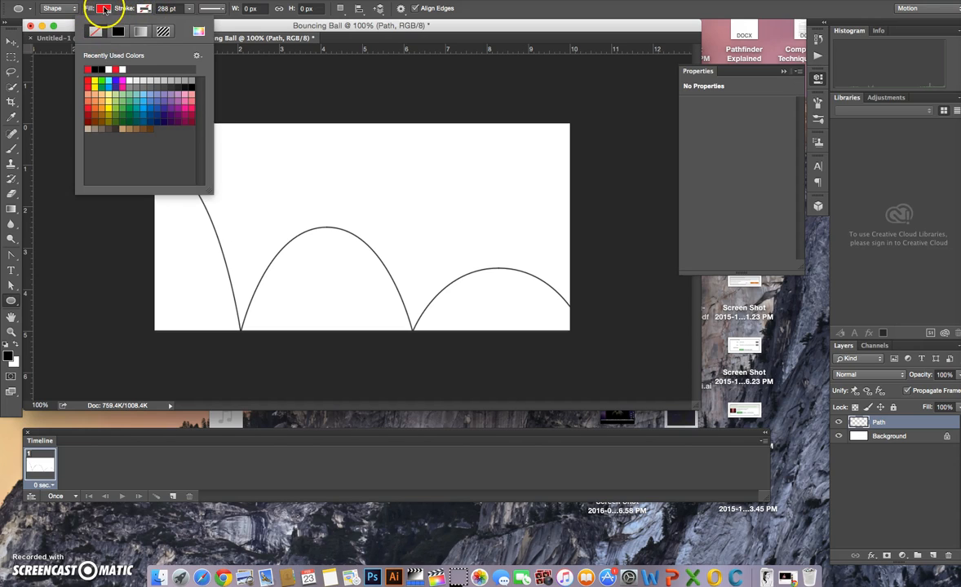
left_click(103, 10)
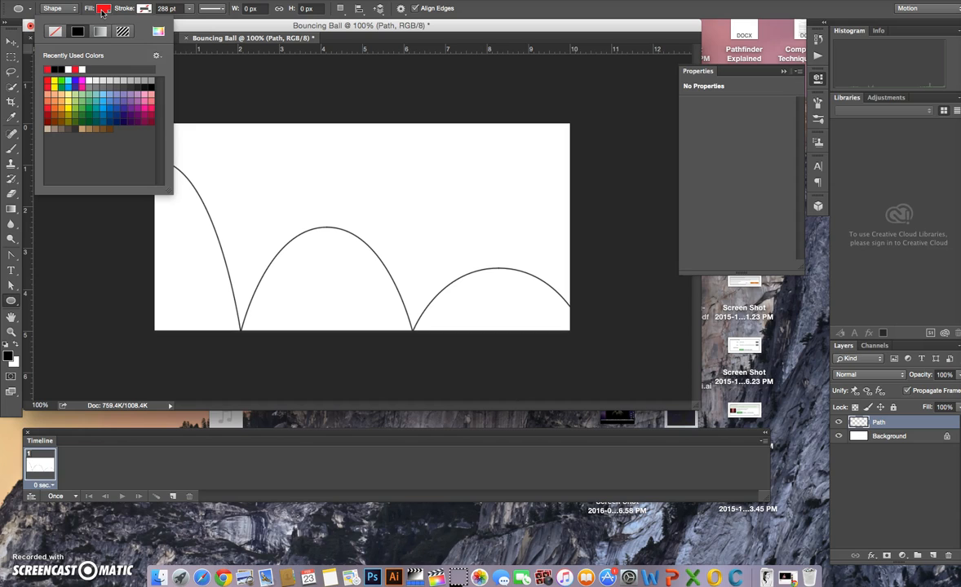
Create a 36 px by 36 px red circle above the stroked curve.
left_click(231, 169)
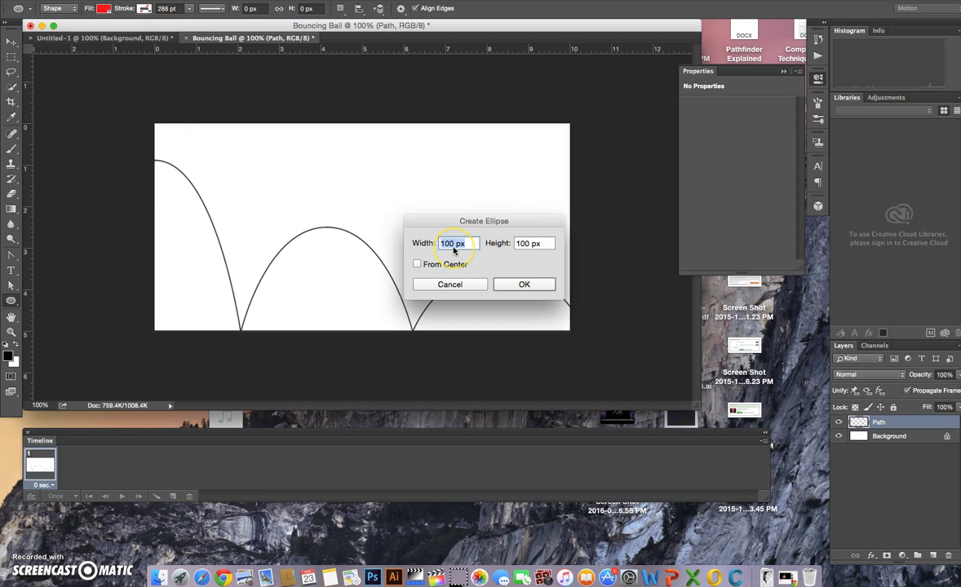
type("3636")
left_click(525, 286)
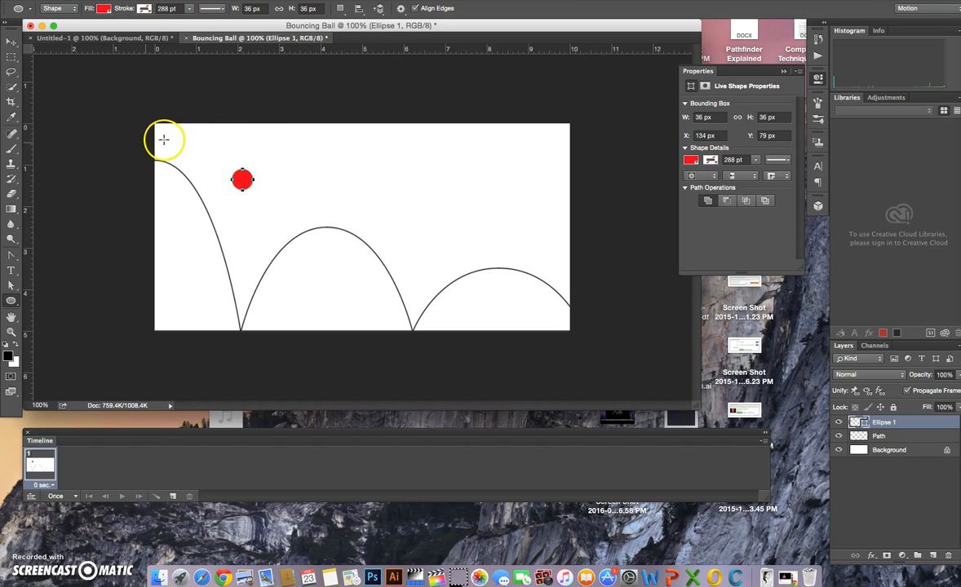
Center the red circle on the curve's start at the canvas's left edge (X -18 px, Y 44 px), and turn off snapping.
left_click(11, 45)
left_click_drag(246, 188, 157, 160)
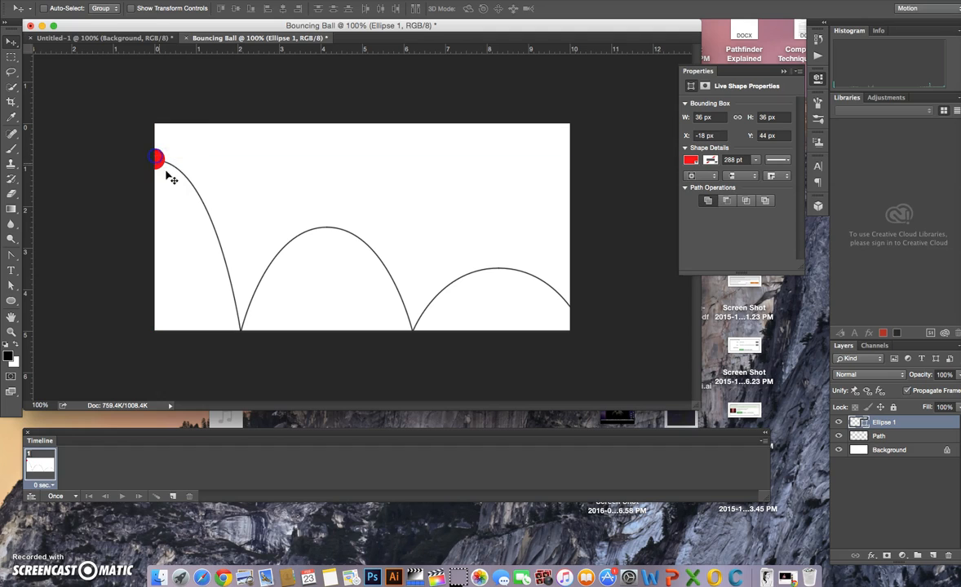
left_click(169, 166)
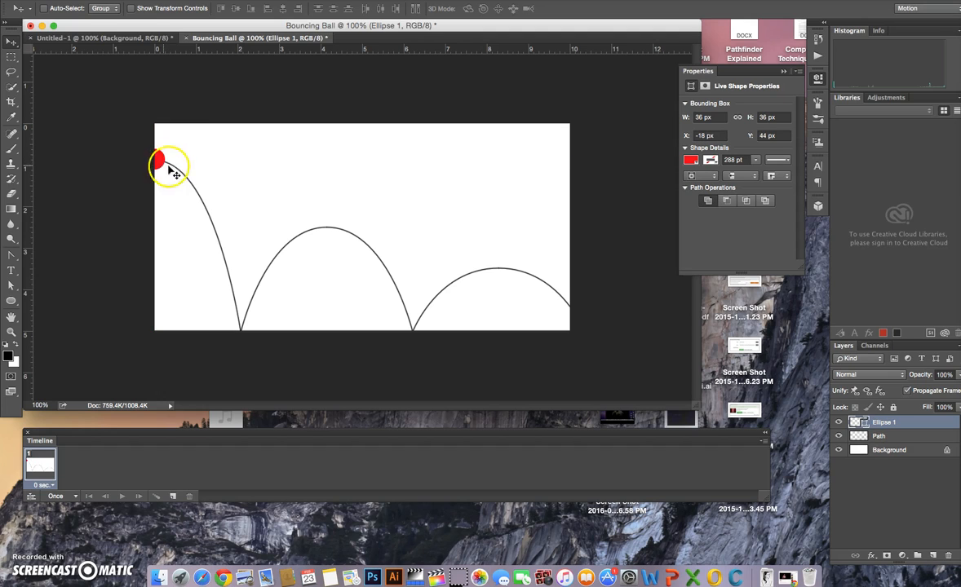
left_click(336, 1)
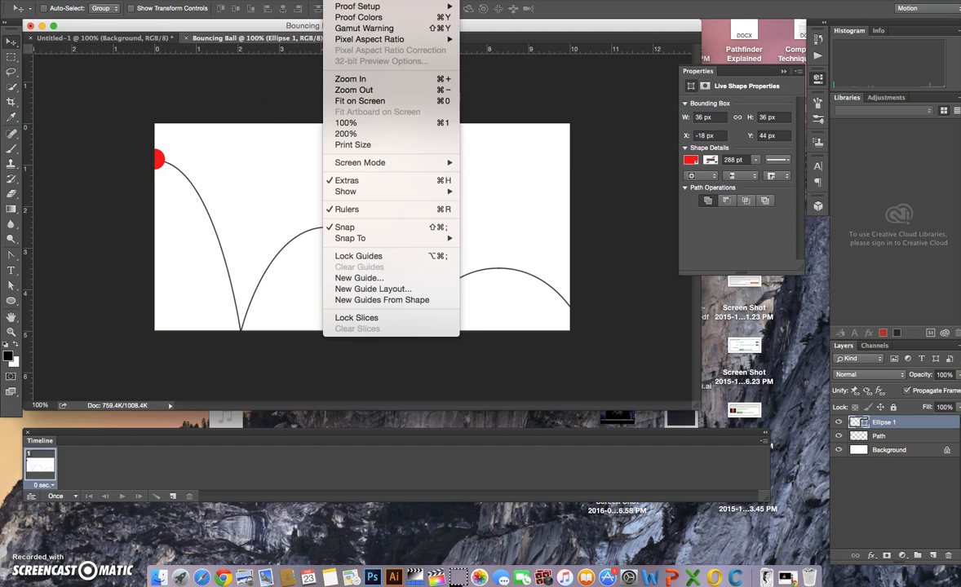
left_click(346, 228)
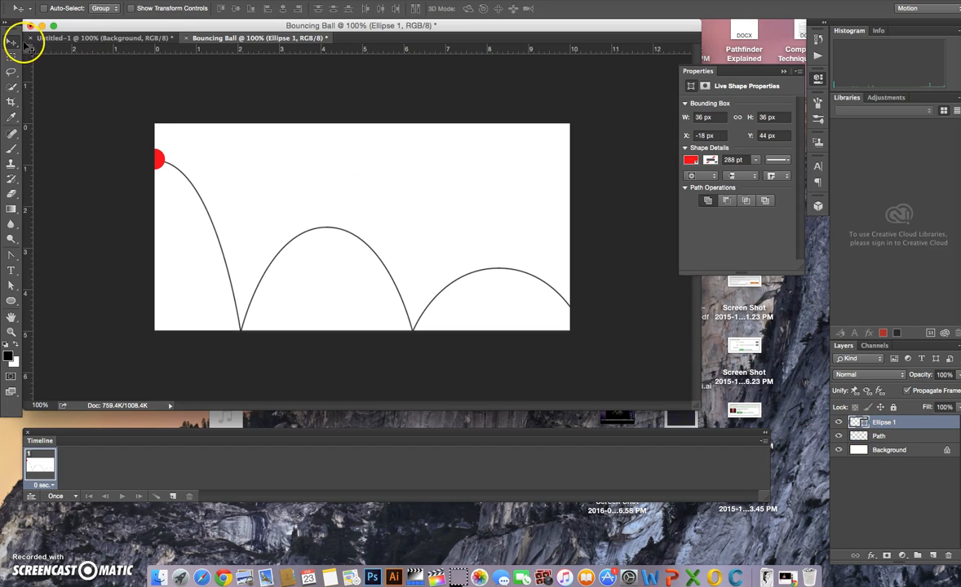
left_click(11, 304)
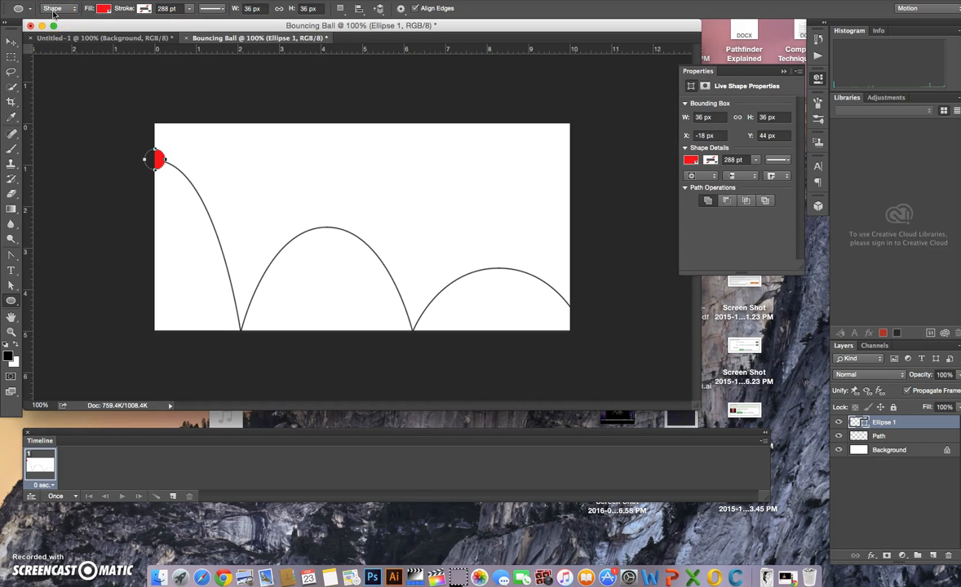
left_click(102, 11)
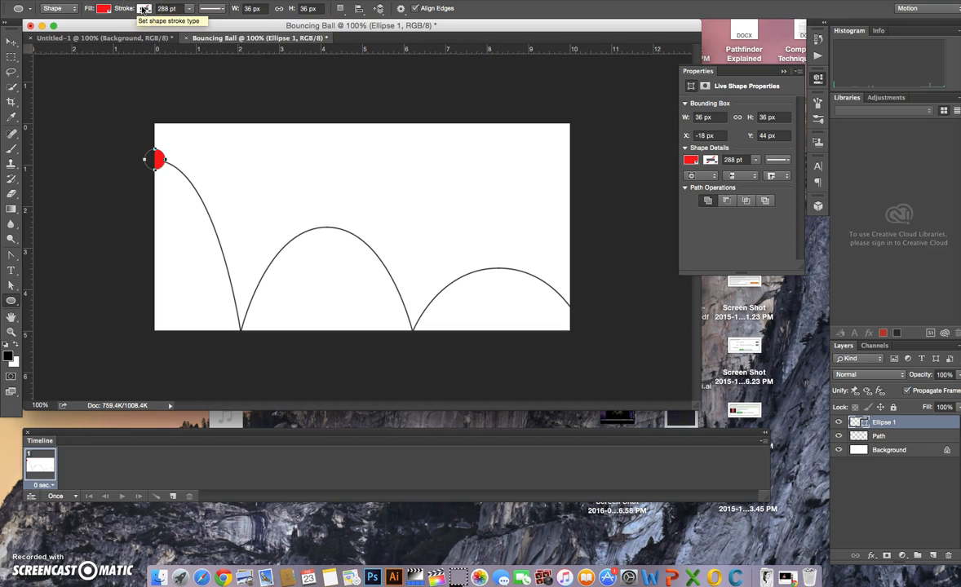
left_click(162, 156)
left_click(310, 0)
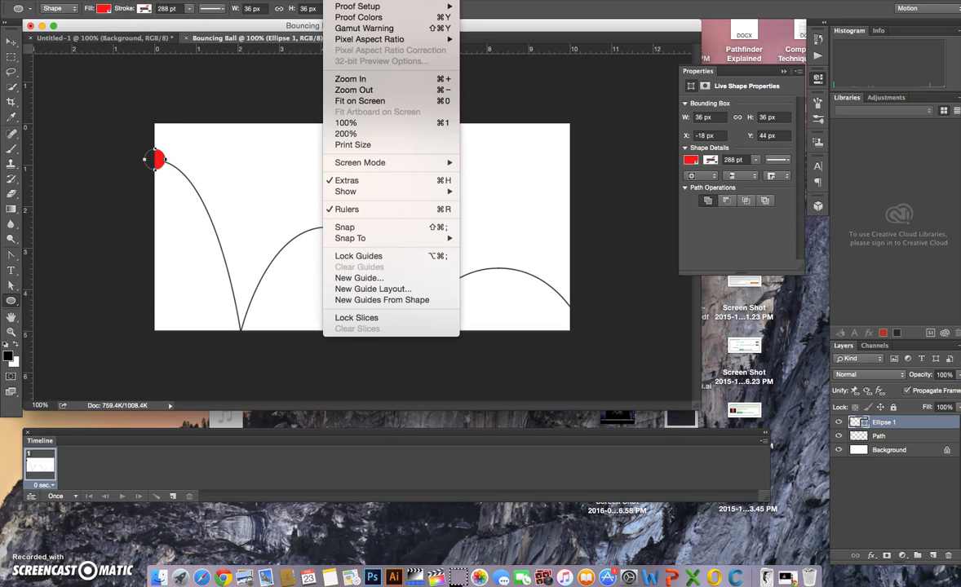
left_click(349, 228)
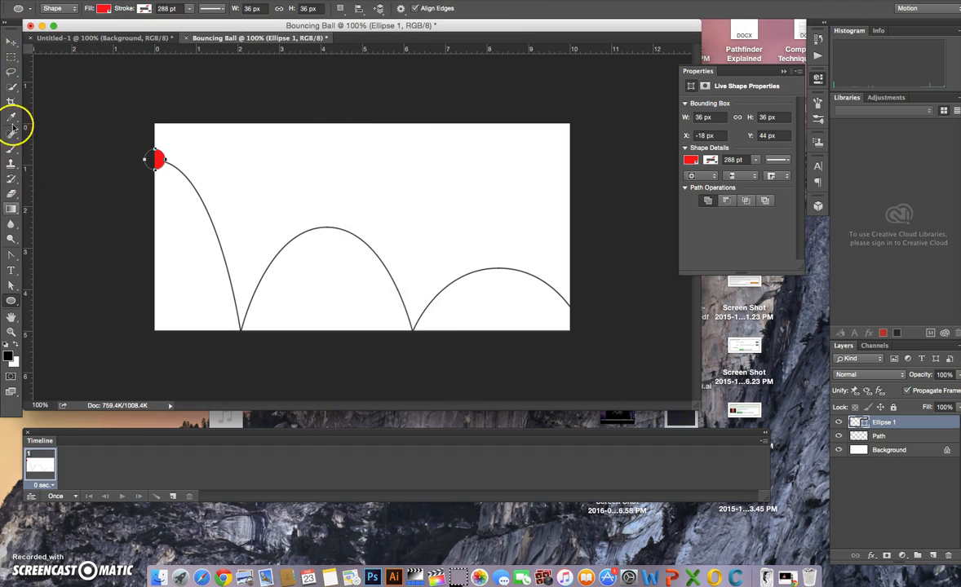
Duplicate the red circle and place the copy just ahead along the curve, at about X 16 px, Y 55 px.
left_click(11, 42)
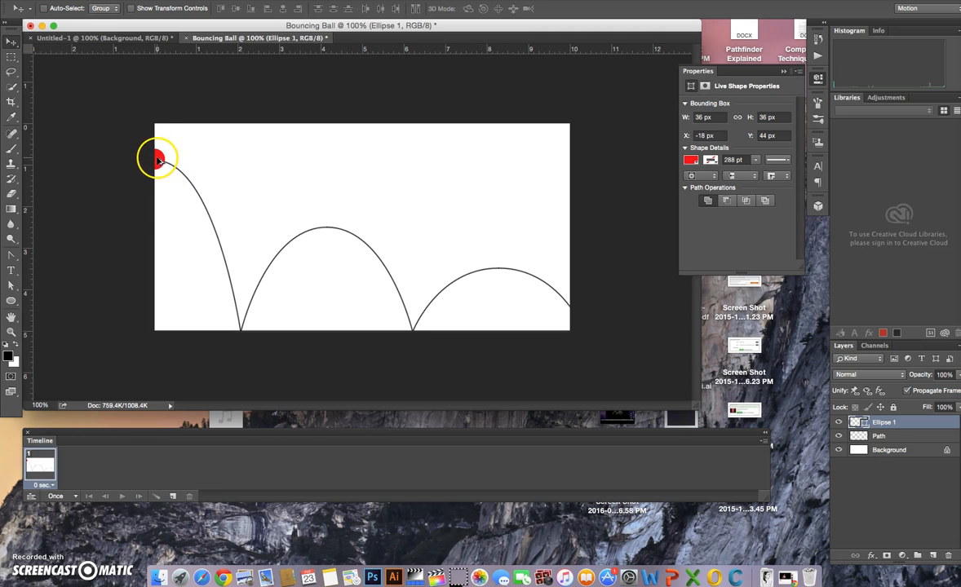
left_click_drag(161, 160, 175, 165)
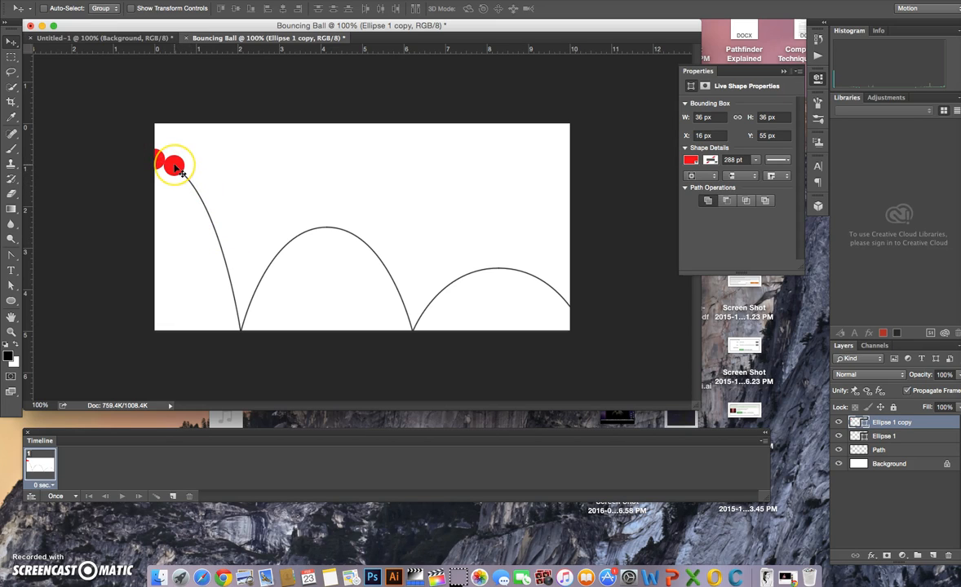
Duplicate the red circle repeatedly down the first descent of the curve, ending at the ground at about X 128 px, Y 323 px.
left_click_drag(175, 167, 190, 182)
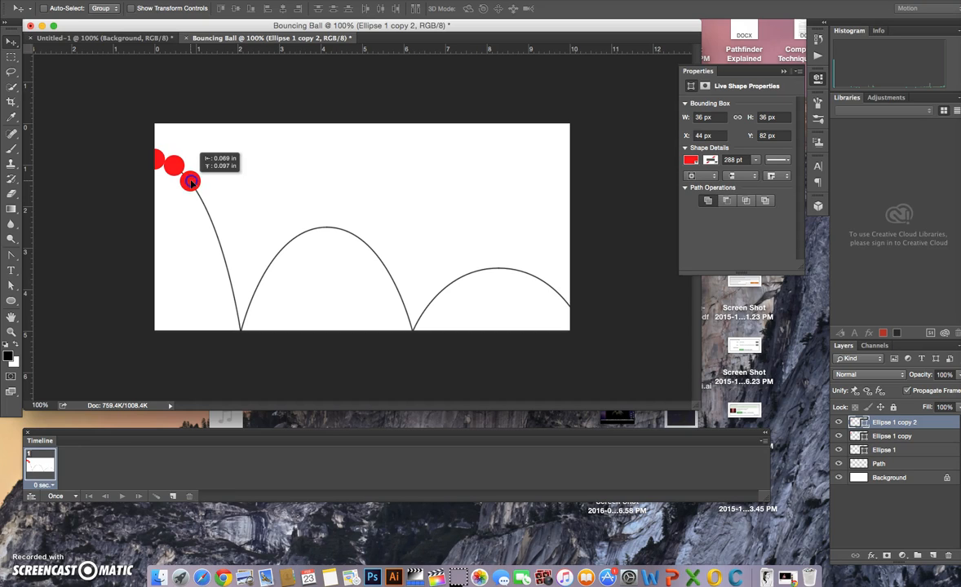
left_click_drag(189, 183, 239, 320)
left_click(240, 323)
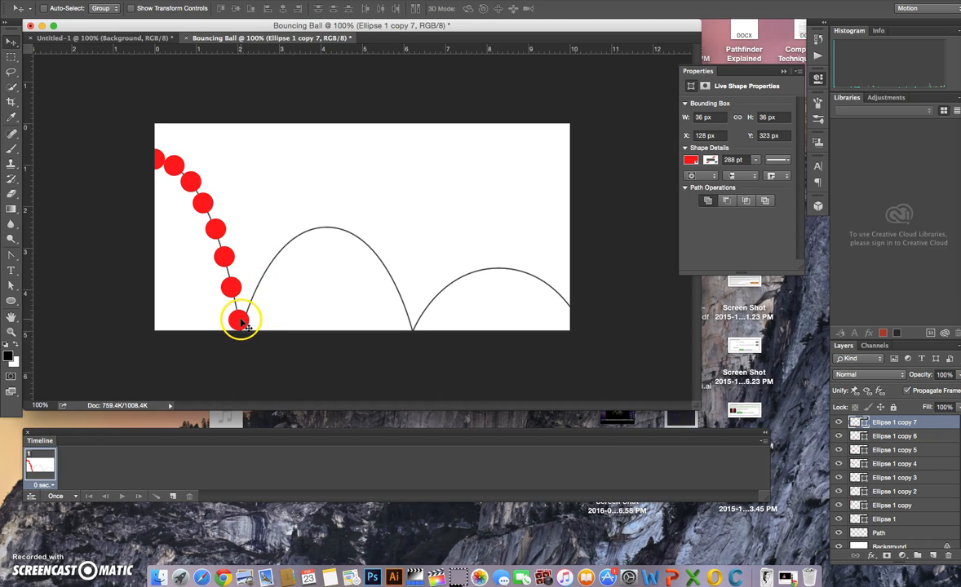
Duplicate the red circle along the whole second arch, ending where it meets the ground at about X 430 px, Y 322 px.
left_click_drag(242, 320, 269, 266)
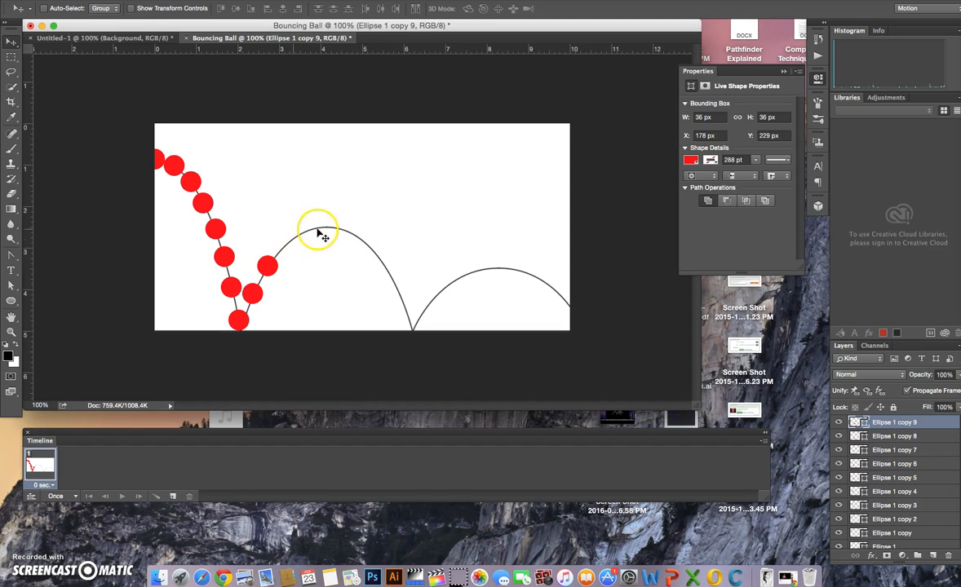
left_click_drag(268, 266, 357, 237)
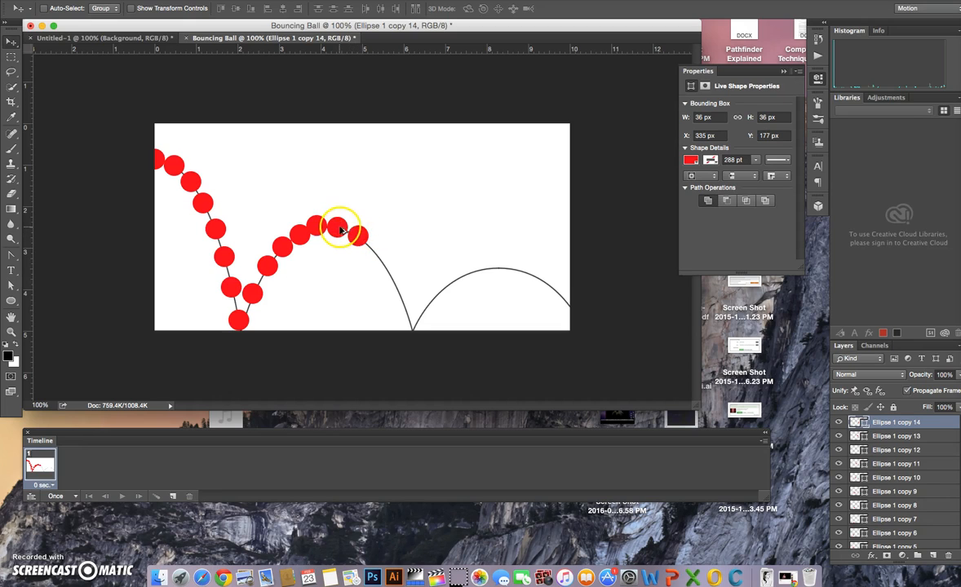
left_click_drag(365, 241, 412, 320)
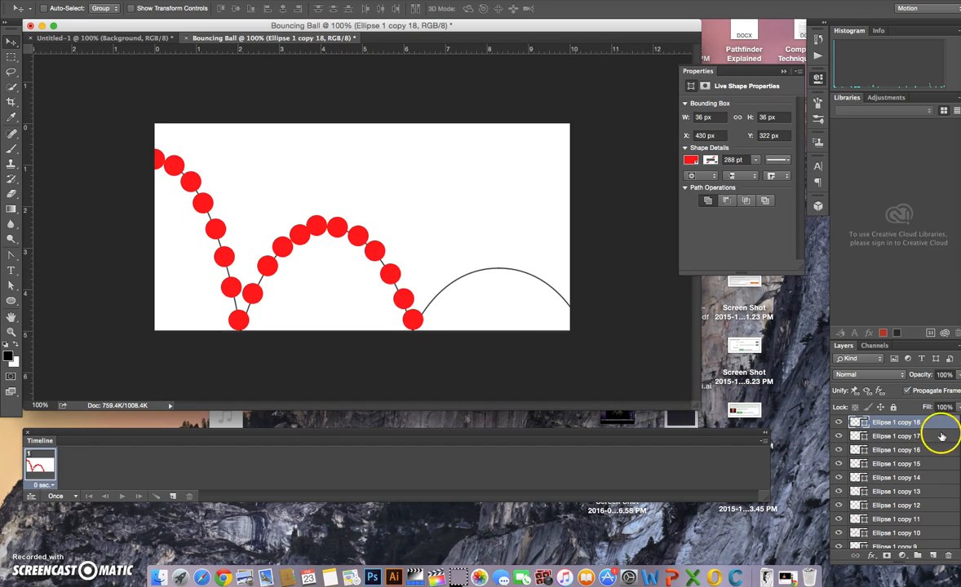
Nudge the last three circles of the second arch to even their spacing, with Ellipse 1 copy 16 at X 388, Y 237 and copy 18 at X 431, Y 324.
left_click(895, 436)
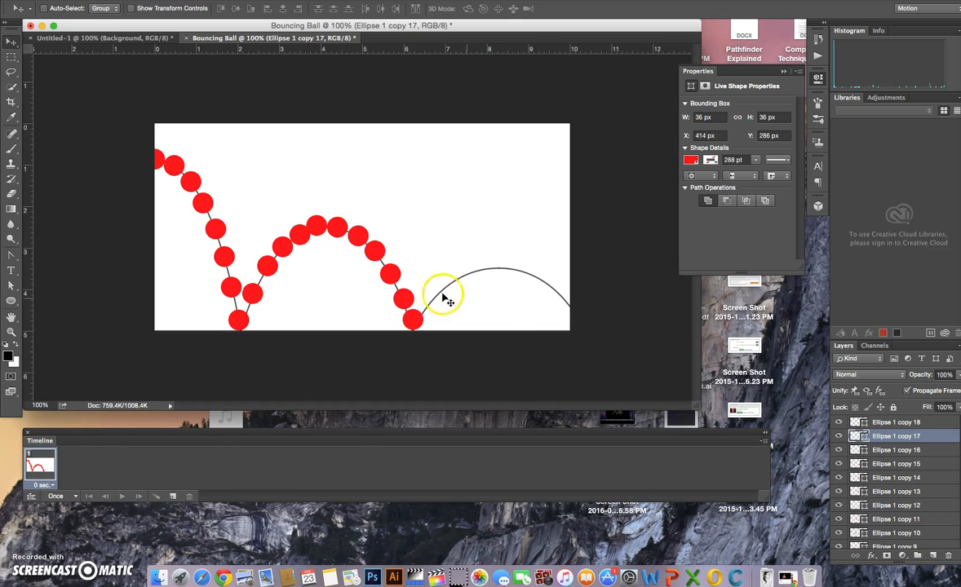
left_click_drag(406, 304, 399, 297)
left_click(920, 451)
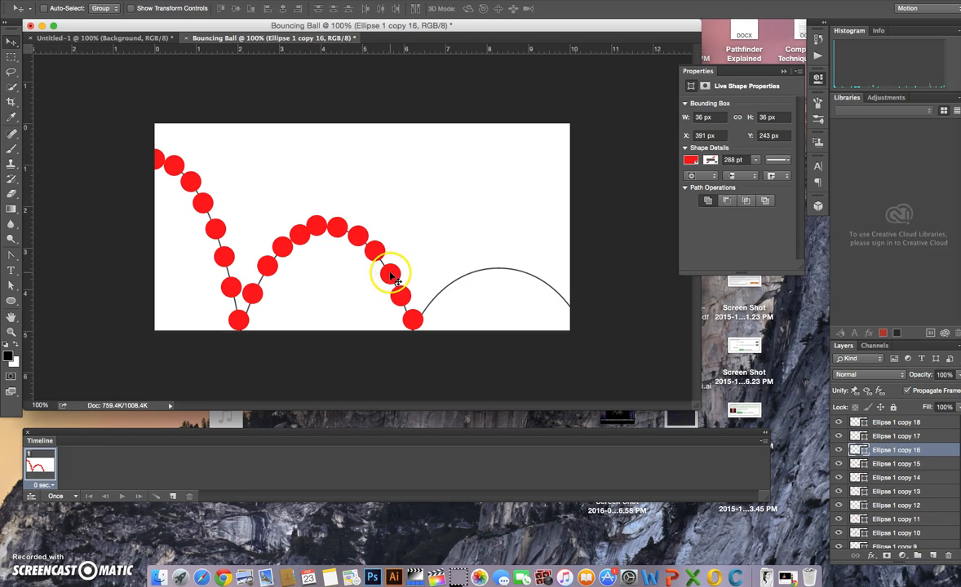
left_click_drag(391, 272, 388, 270)
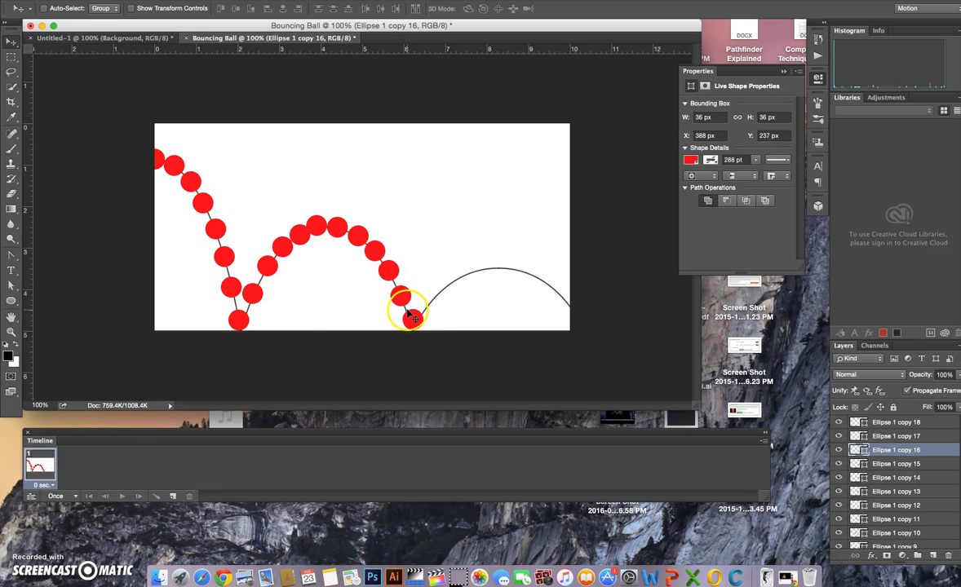
left_click(907, 422)
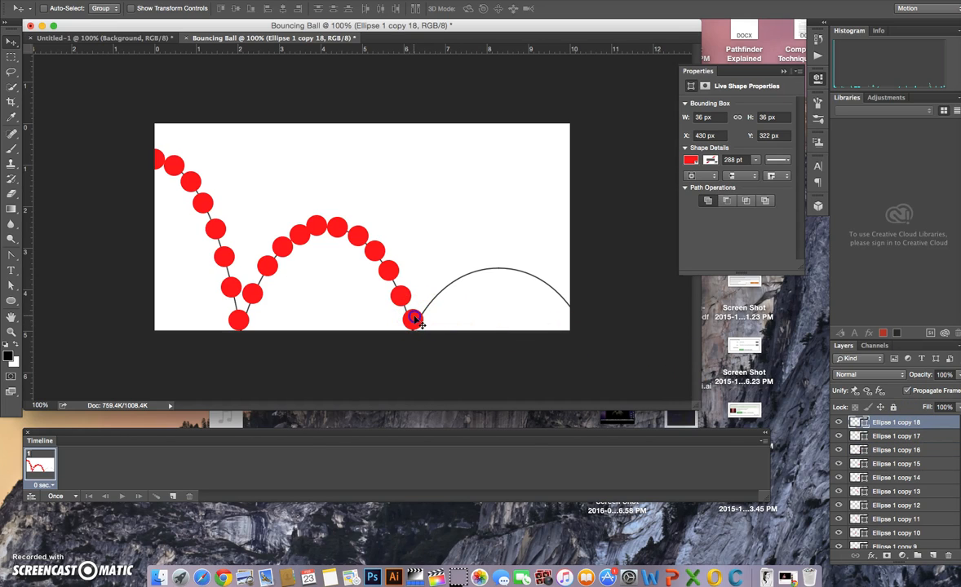
left_click_drag(418, 323, 414, 320)
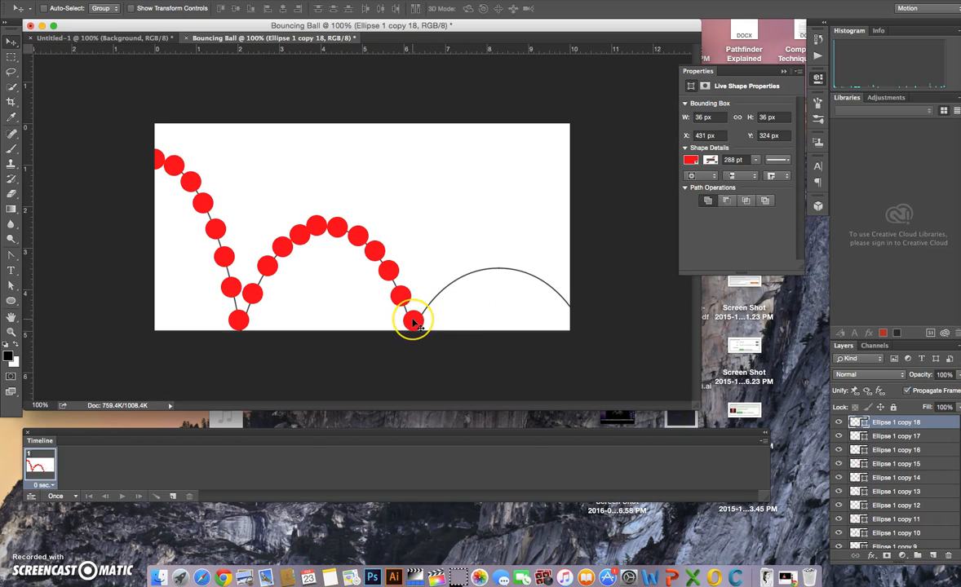
Duplicate the red circle along the third arch, ending near the canvas's right edge at about X 681 px, Y 276 px.
left_click_drag(414, 320, 555, 293)
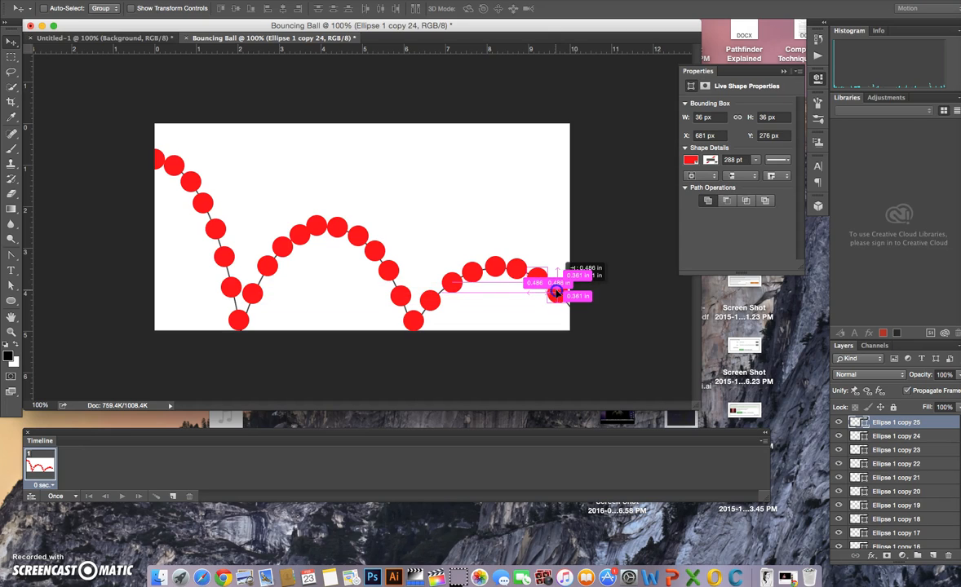
left_click_drag(556, 292, 557, 292)
left_click(599, 316)
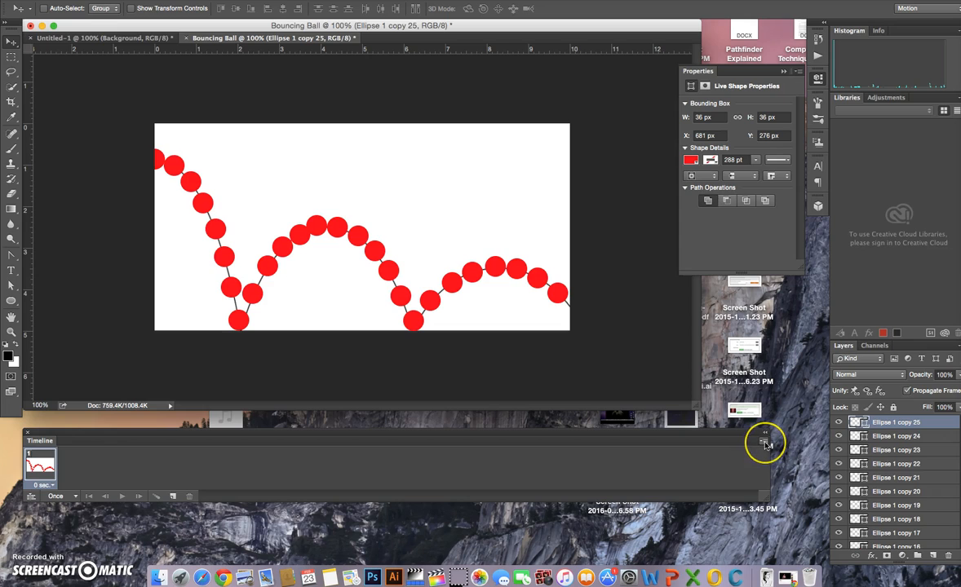
Make animation frames from the layers and delete the first two frames, which hold only the background and the guide path.
left_click(765, 443)
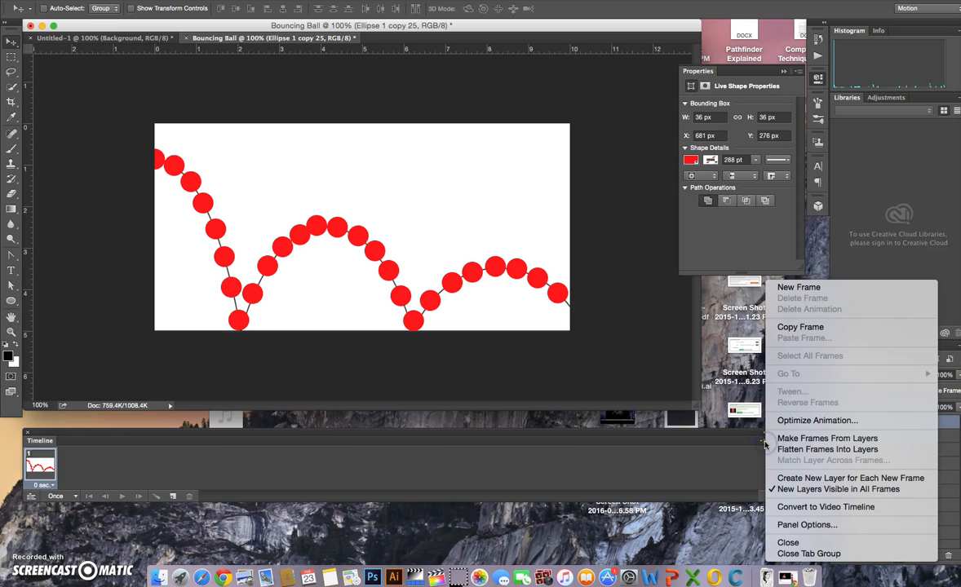
left_click(826, 439)
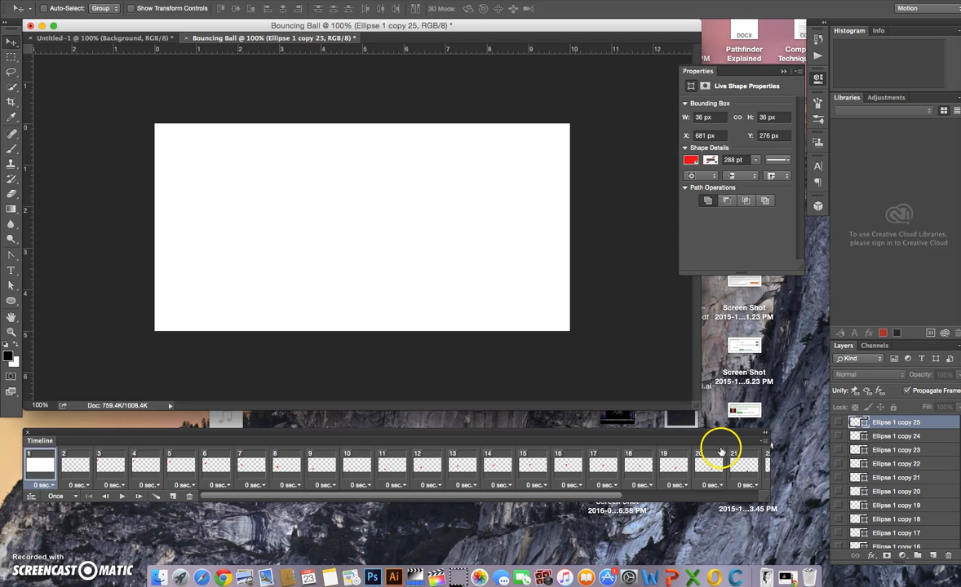
left_click(71, 469)
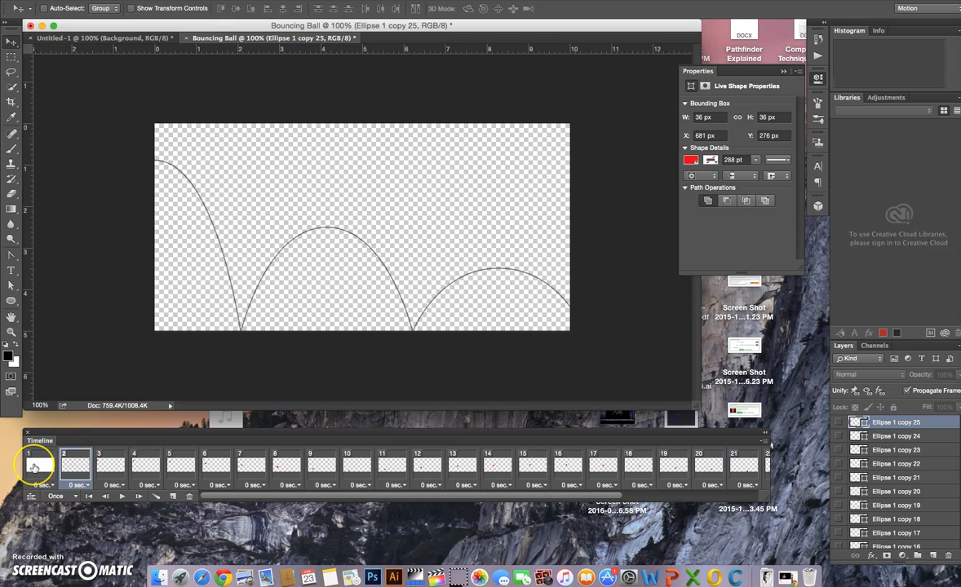
left_click(34, 466, "shift")
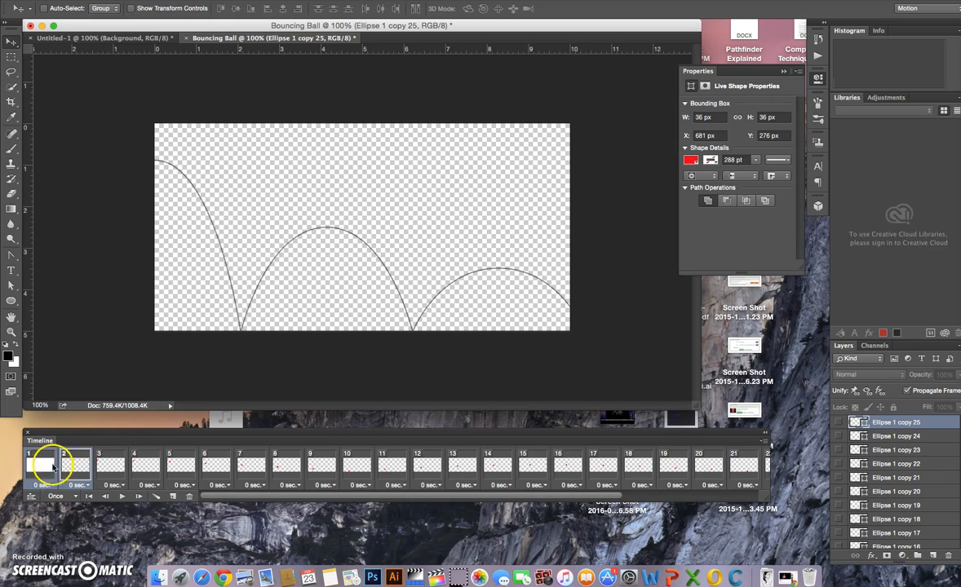
left_click(188, 497)
left_click(567, 196)
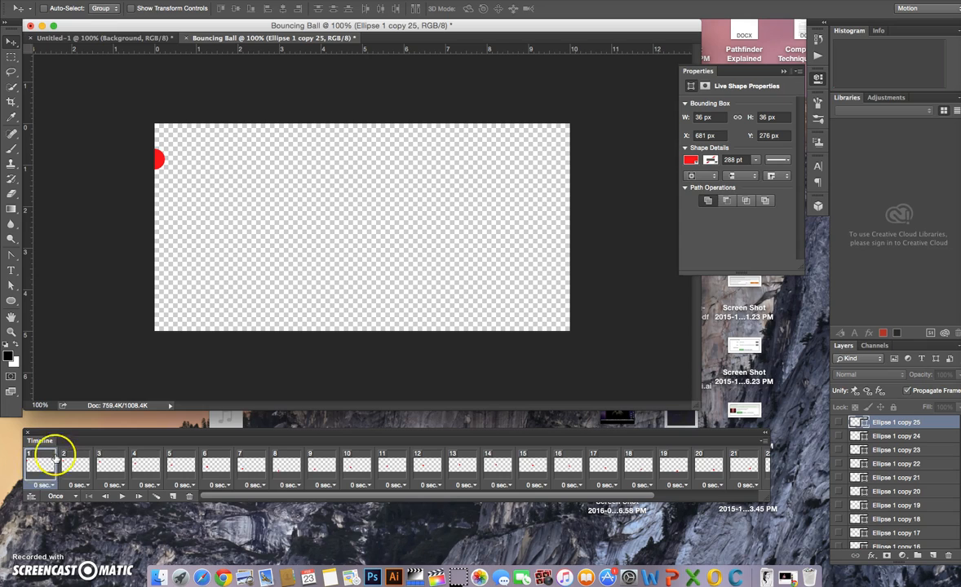
Select all animation frames from 1 to 26 and make the Background layer visible in them.
left_click_drag(217, 497, 457, 497)
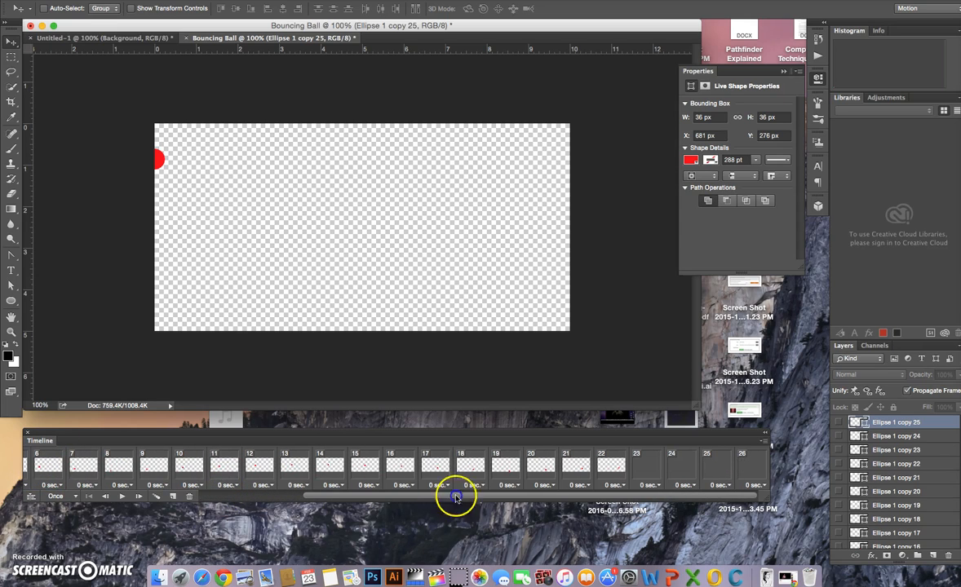
left_click(751, 465, "shift")
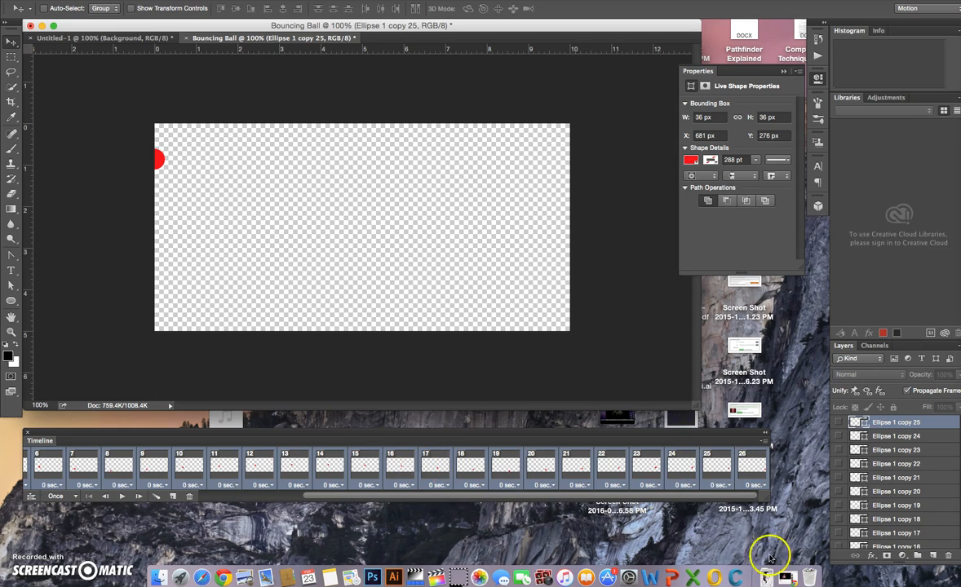
scroll(926, 516, "down", 6)
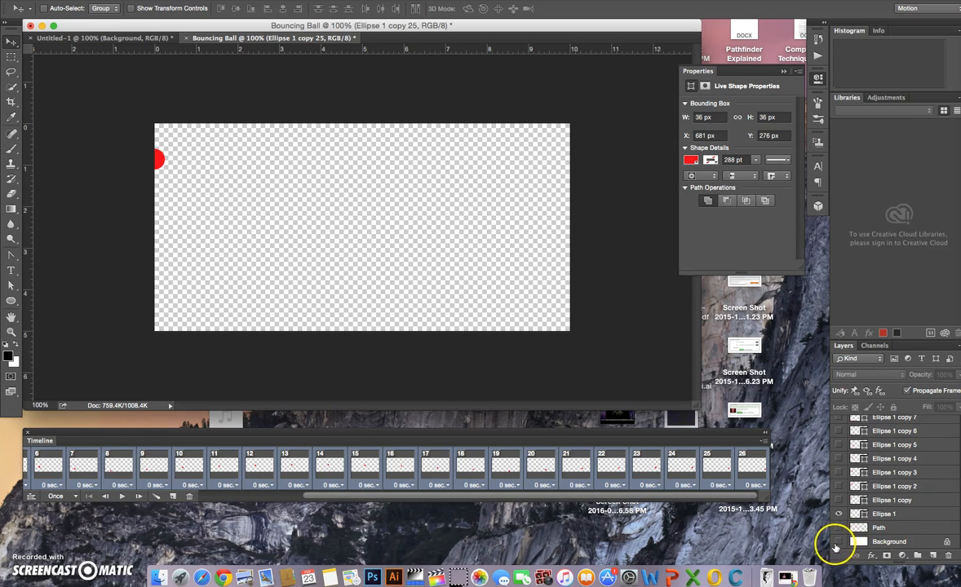
left_click(839, 542)
left_click(839, 542)
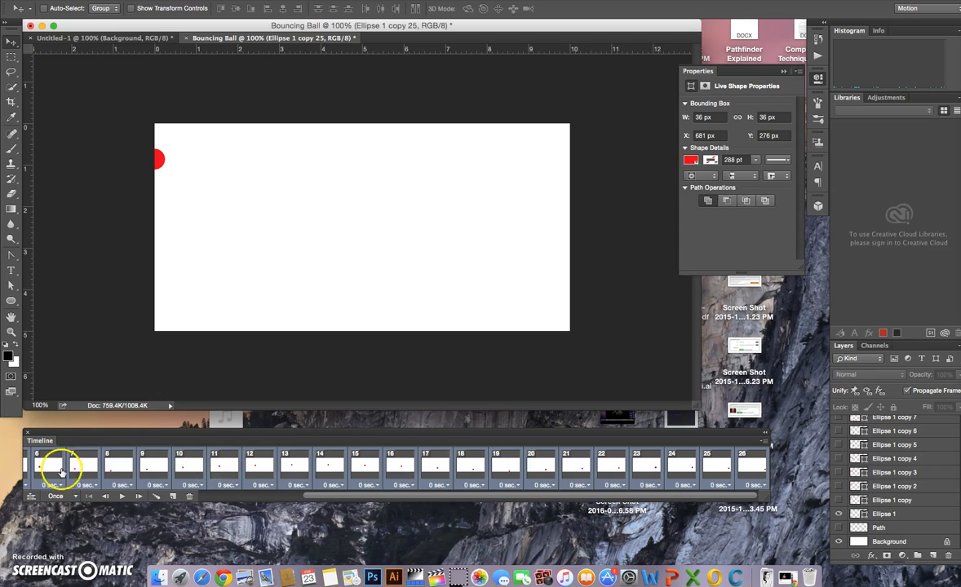
Set the animation to loop Forever, and preview its playback before stopping it.
left_click(55, 496)
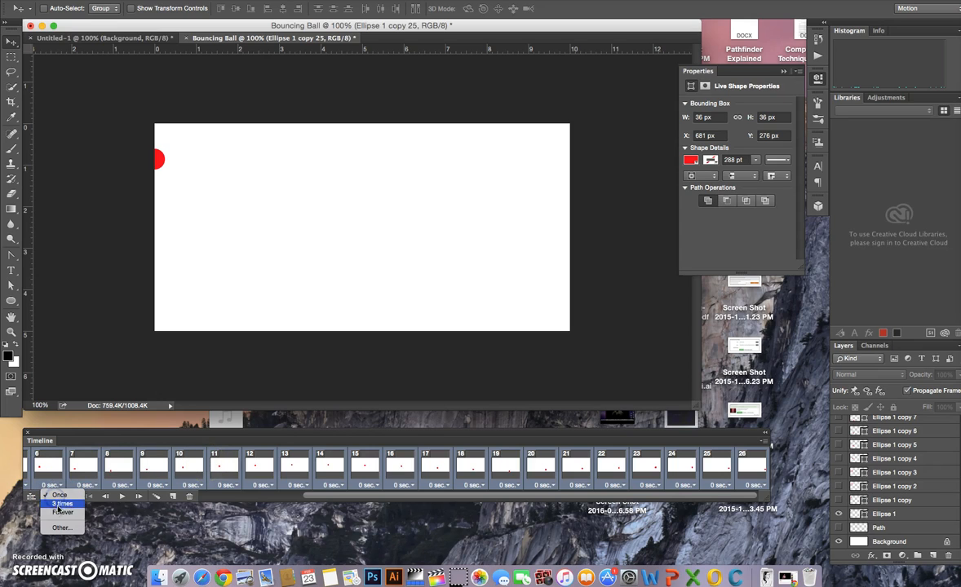
left_click(59, 514)
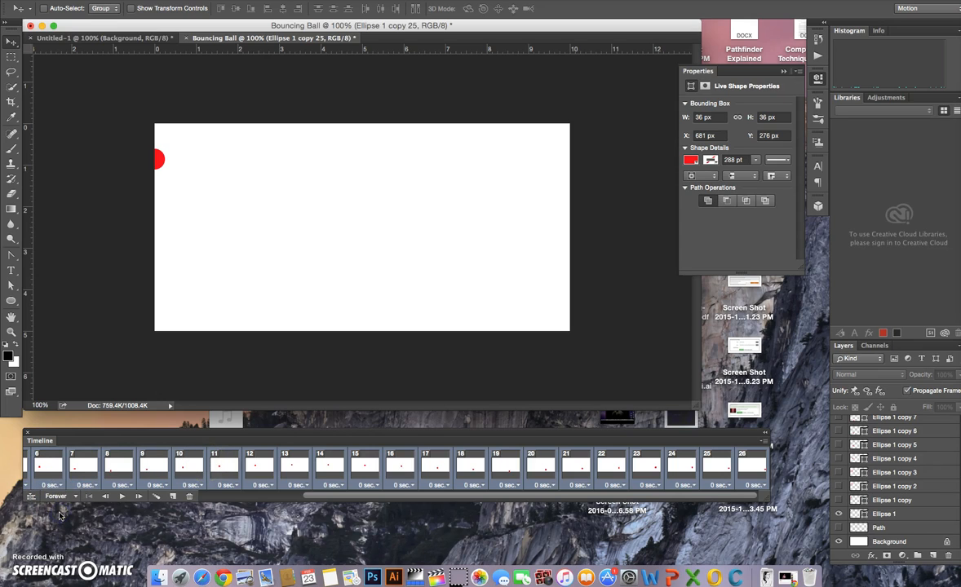
left_click(121, 498)
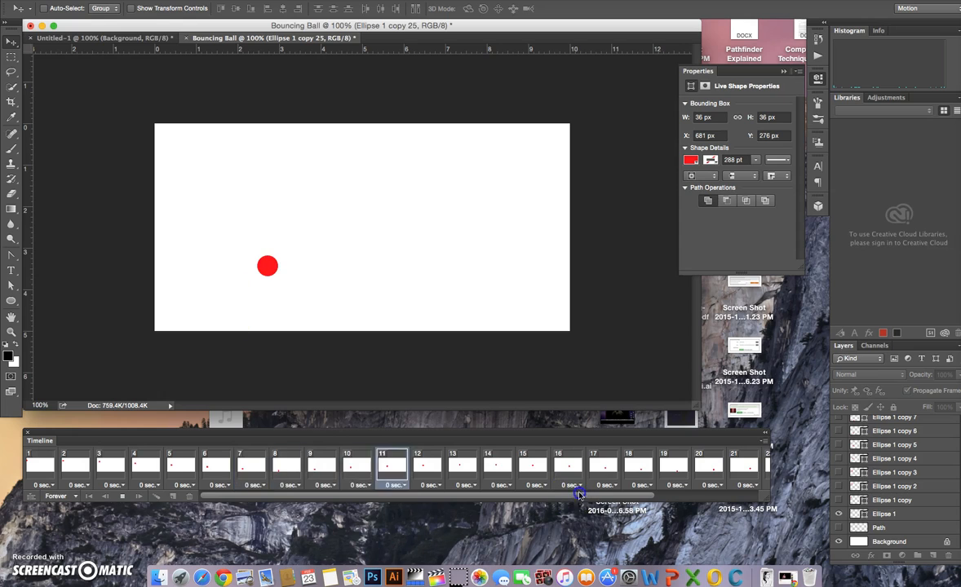
left_click_drag(579, 494, 722, 494)
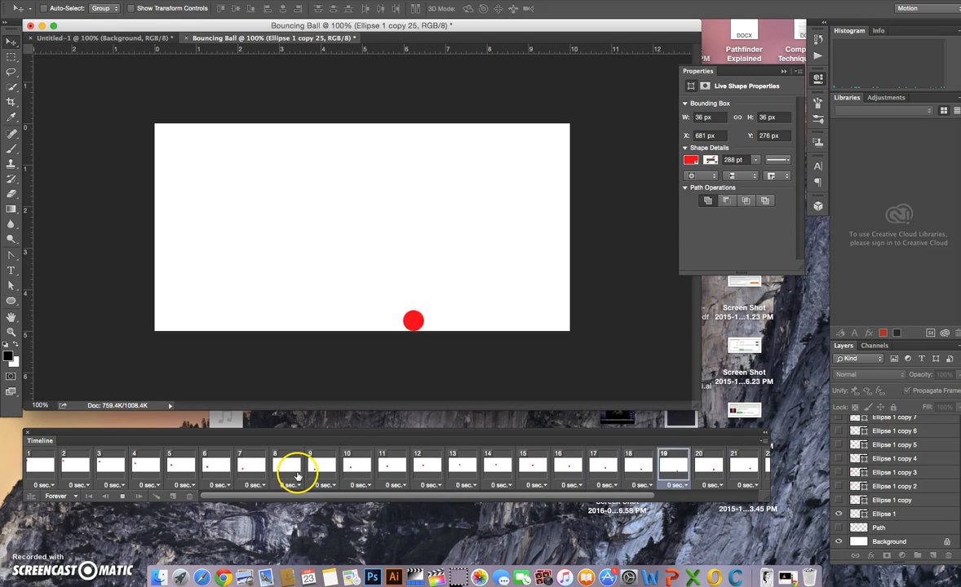
left_click(610, 370)
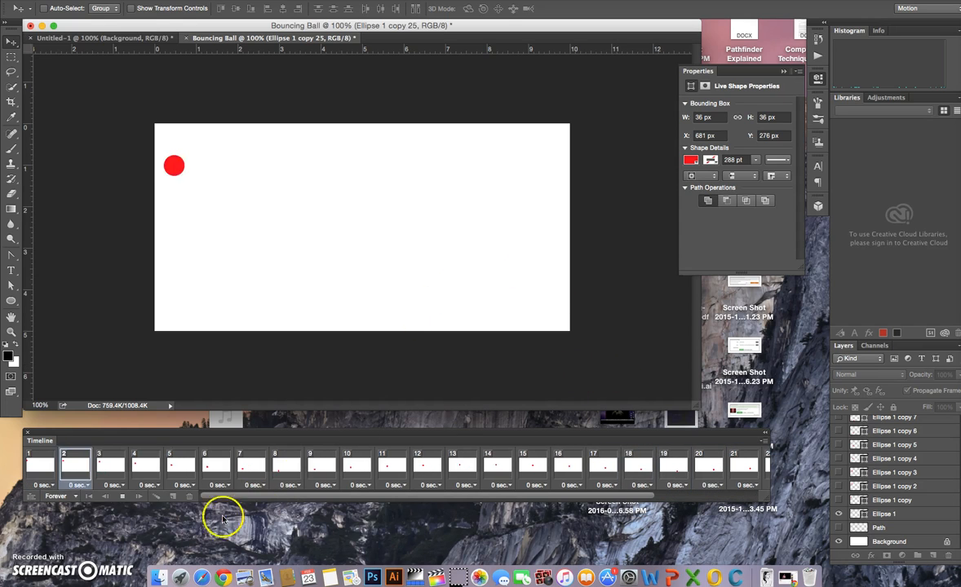
left_click(123, 497)
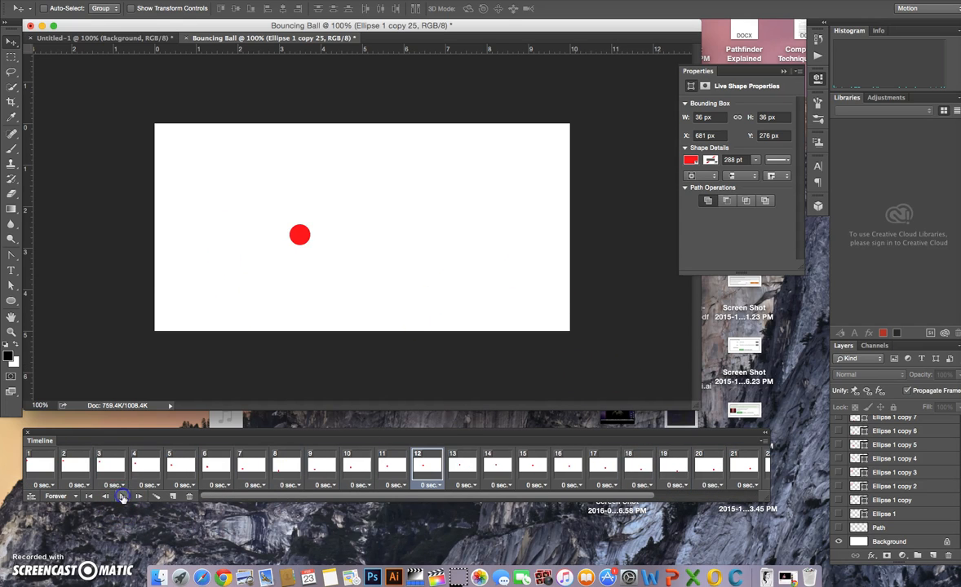
Save the document to the Desktop as Bouncing Ball.psd in Photoshop format with layers and Maximize Compatibility on.
left_click(109, 1)
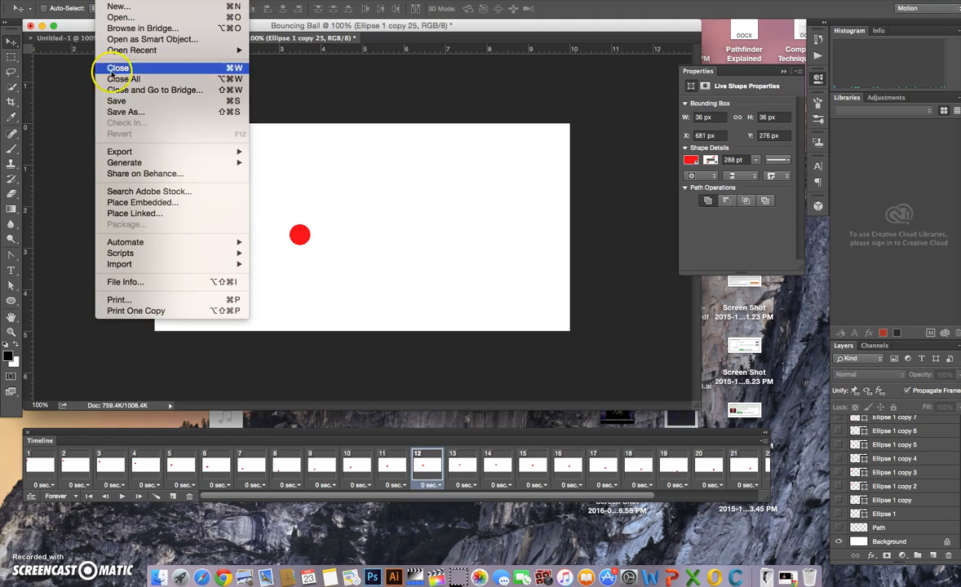
left_click(112, 111)
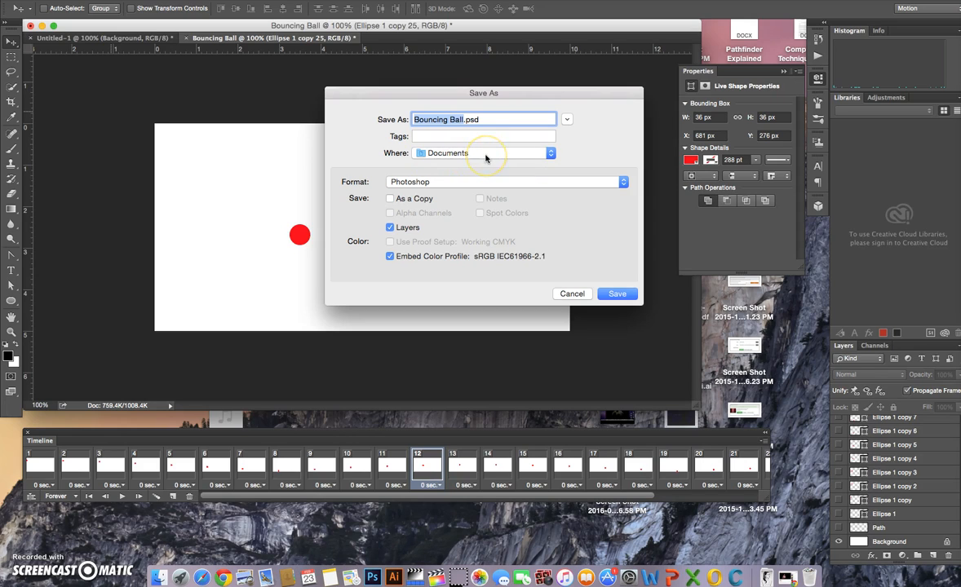
left_click(566, 120)
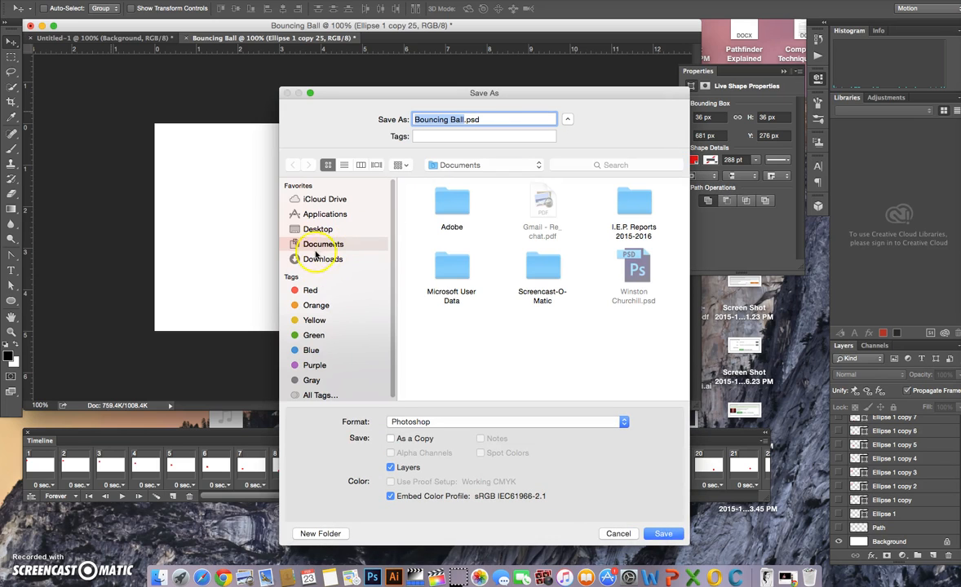
left_click(319, 231)
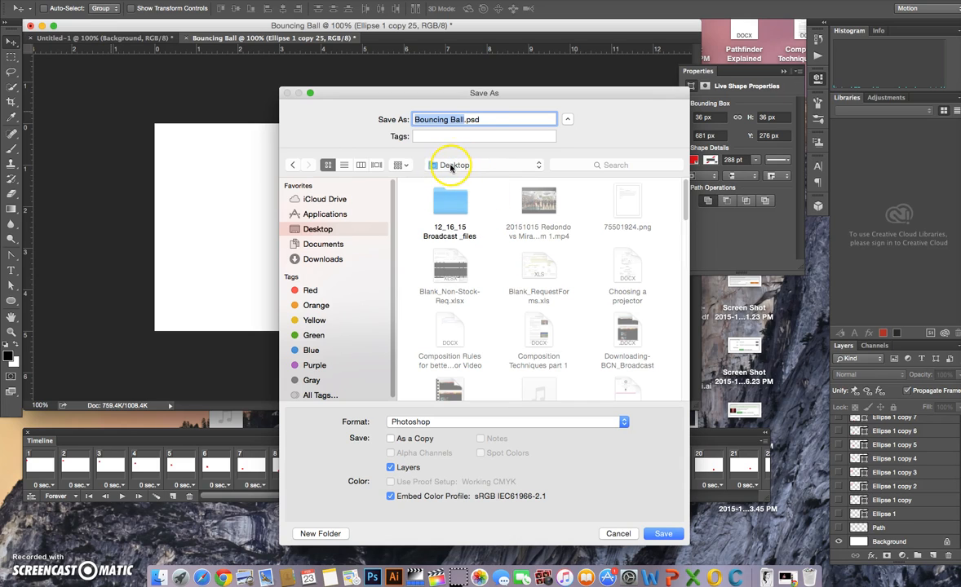
left_click(662, 535)
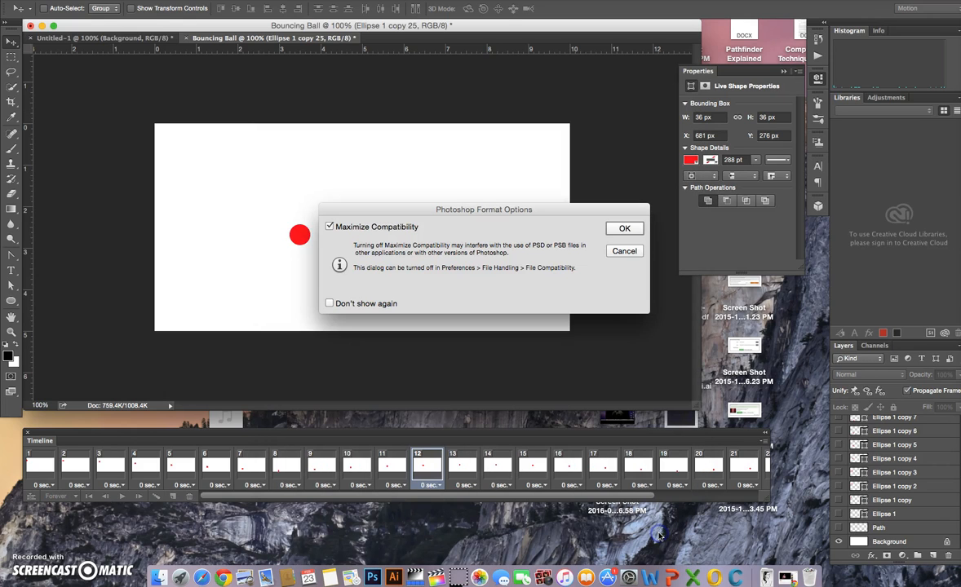
left_click(618, 228)
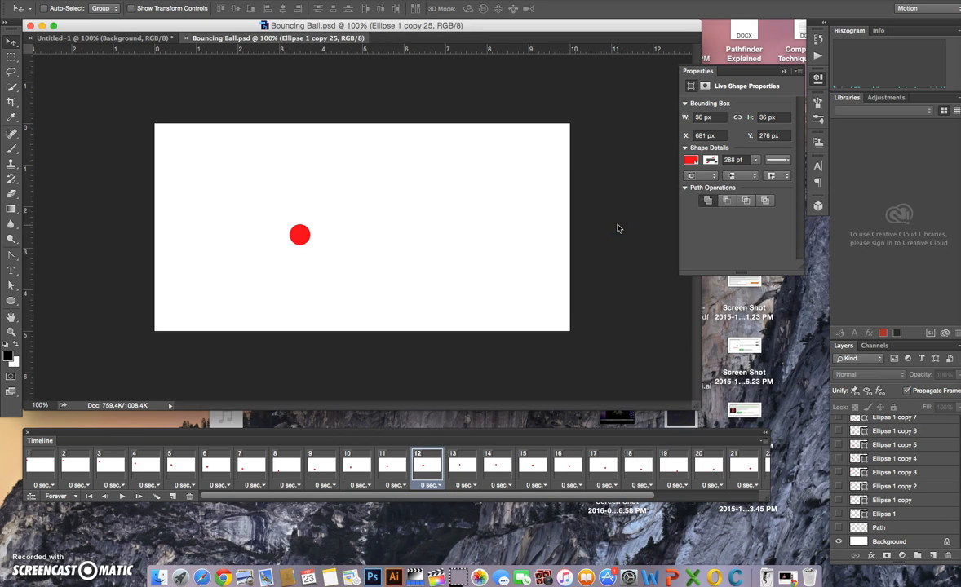